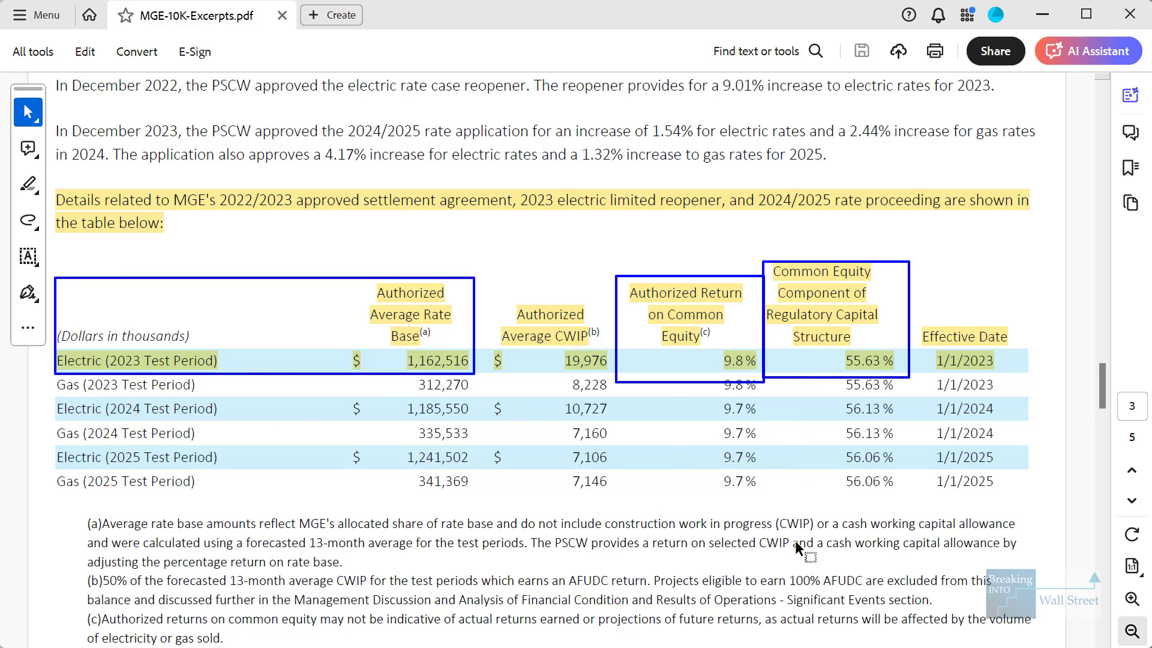
Switch to the Excel workbook and calculate Electricity Common SH Equity in E14 as the Authorized Average Rate Base times the Common Equity % (=E11*K7)
key(alt+Tab)
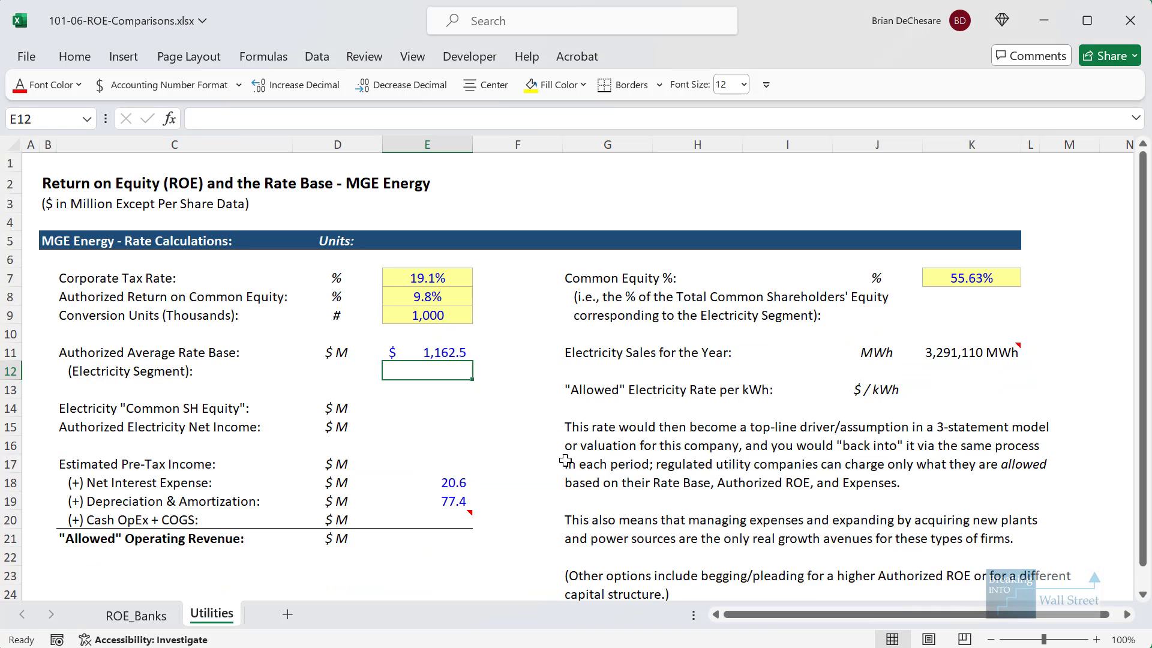
key(Down)
key(Down)
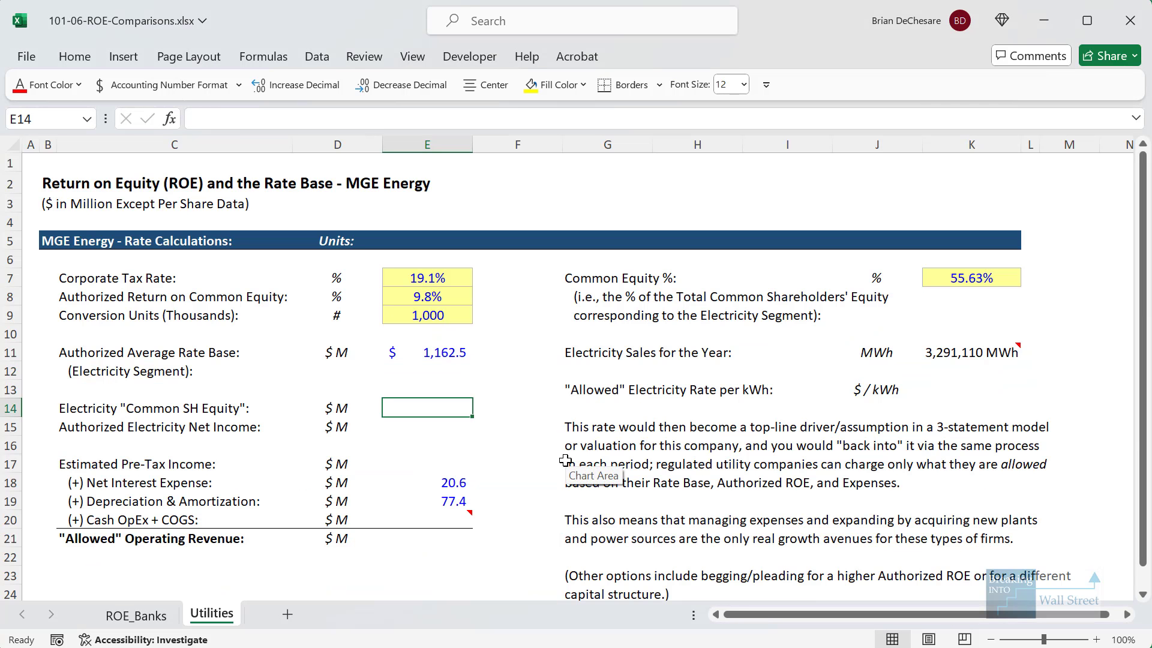
text(=)
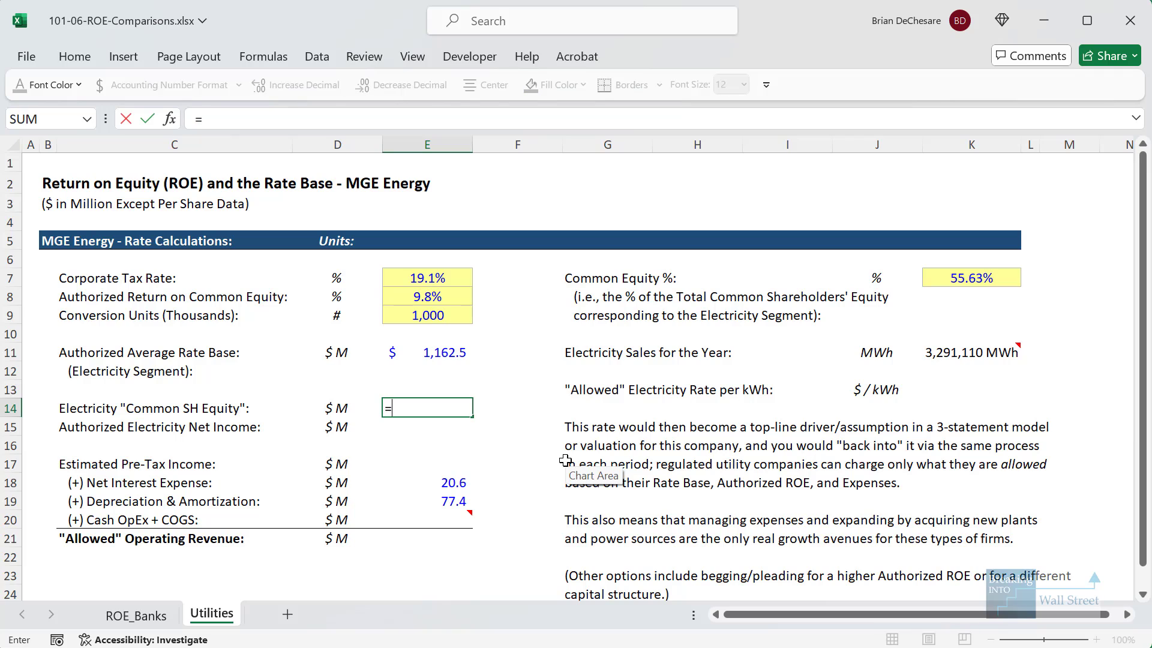
key(Up)
key(Up)
key(Up)
text(*)
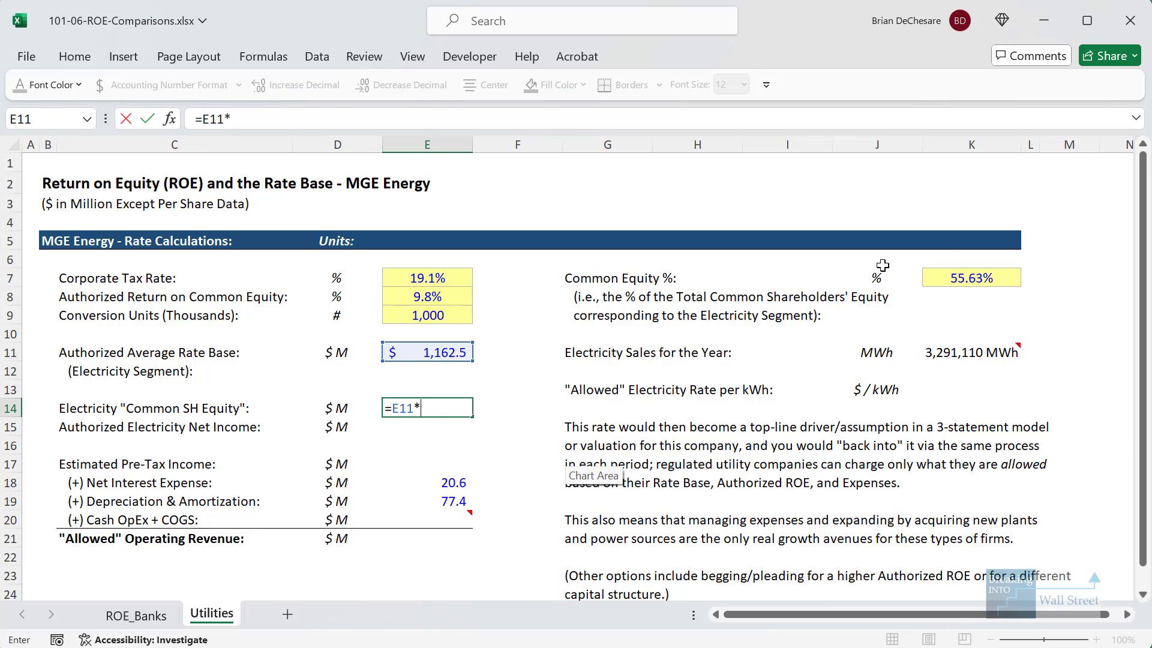
click(968, 274)
key(ctrl+Return)
Calculate Authorized Electricity Net Income in E15 as the Electricity Common SH Equity times the Authorized Return on Common Equity (E14*E8)
key(Down)
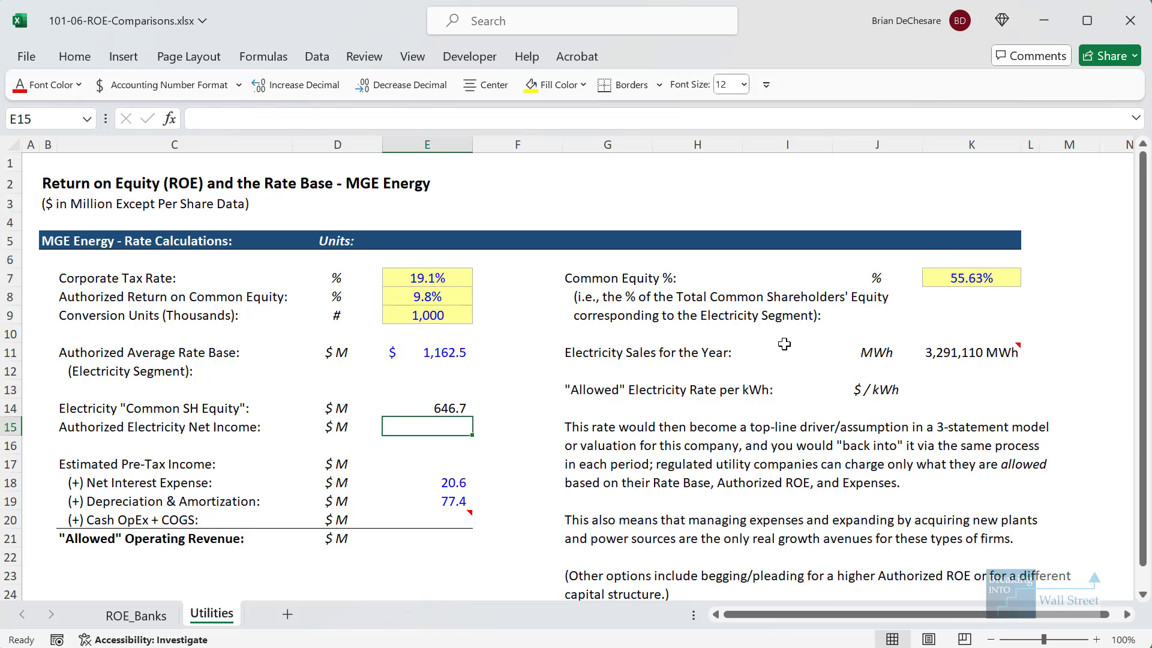
text(=)
key(Up)
text(*)
key(Up)
key(Up)
key(Up)
key(Up)
key(Up)
key(Up)
key(Up)
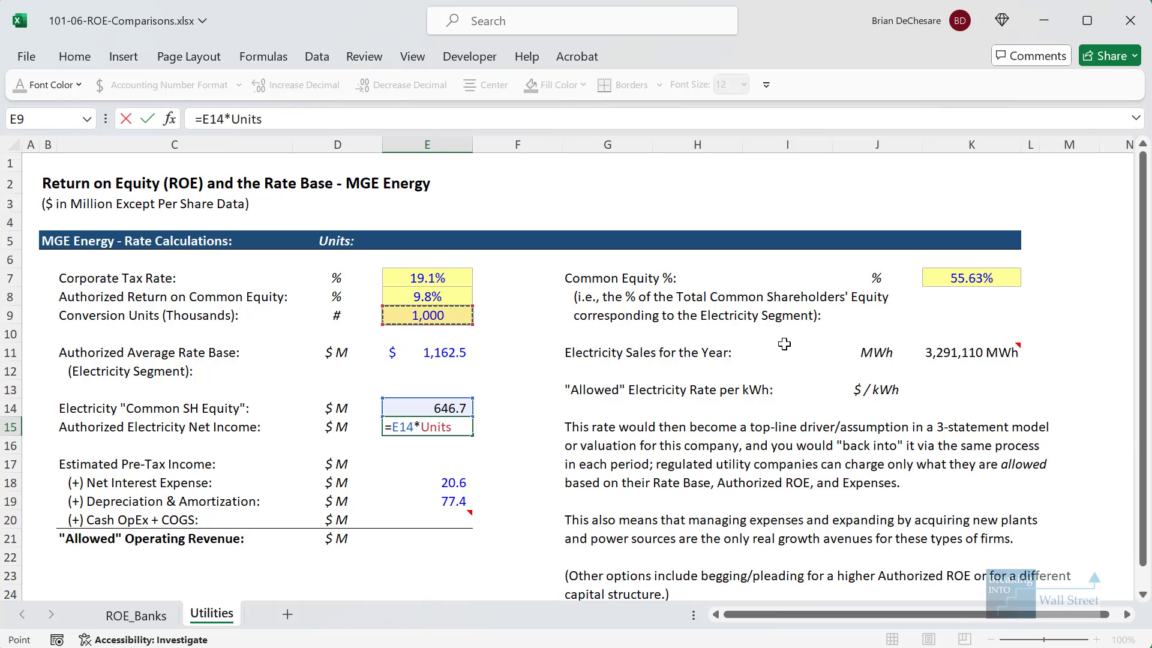
key(ctrl+Return)
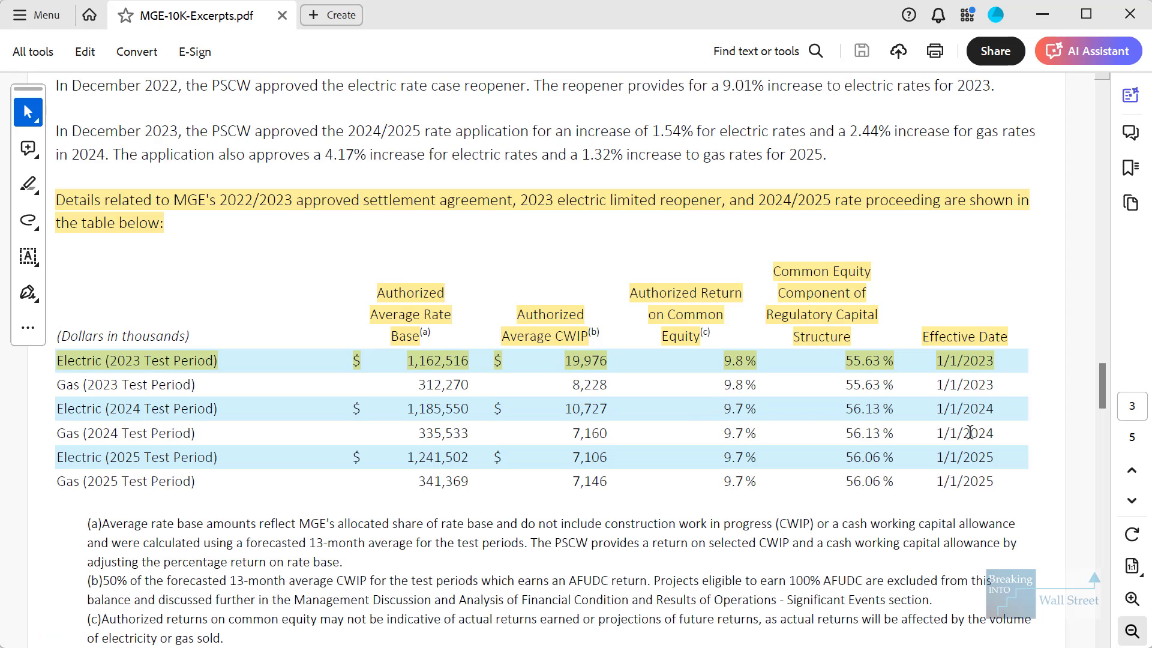
Examine the Electric column for the year ended December 31, 2023 in the segment information table of MGE-10K-Excerpts.pdf
drag(1099, 400, 1078, 557)
scroll(523, 446, down, 10)
ctrl+scroll(524, 445, up, 2)
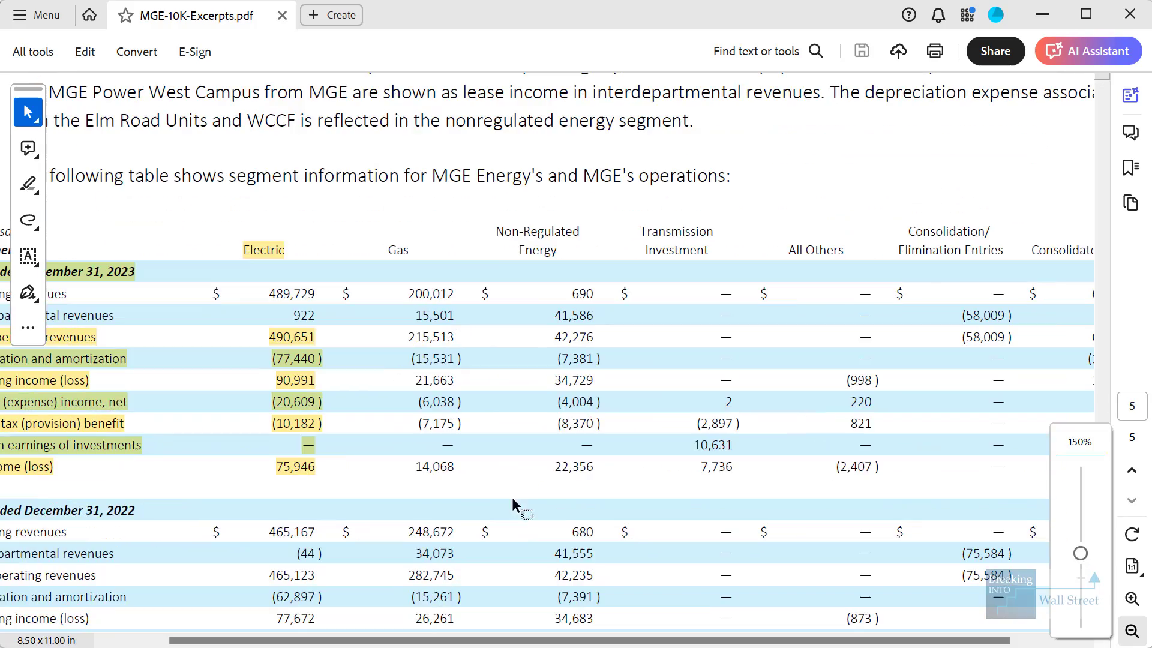
drag(360, 641, 243, 641)
ctrl+scroll(292, 498, up, 1)
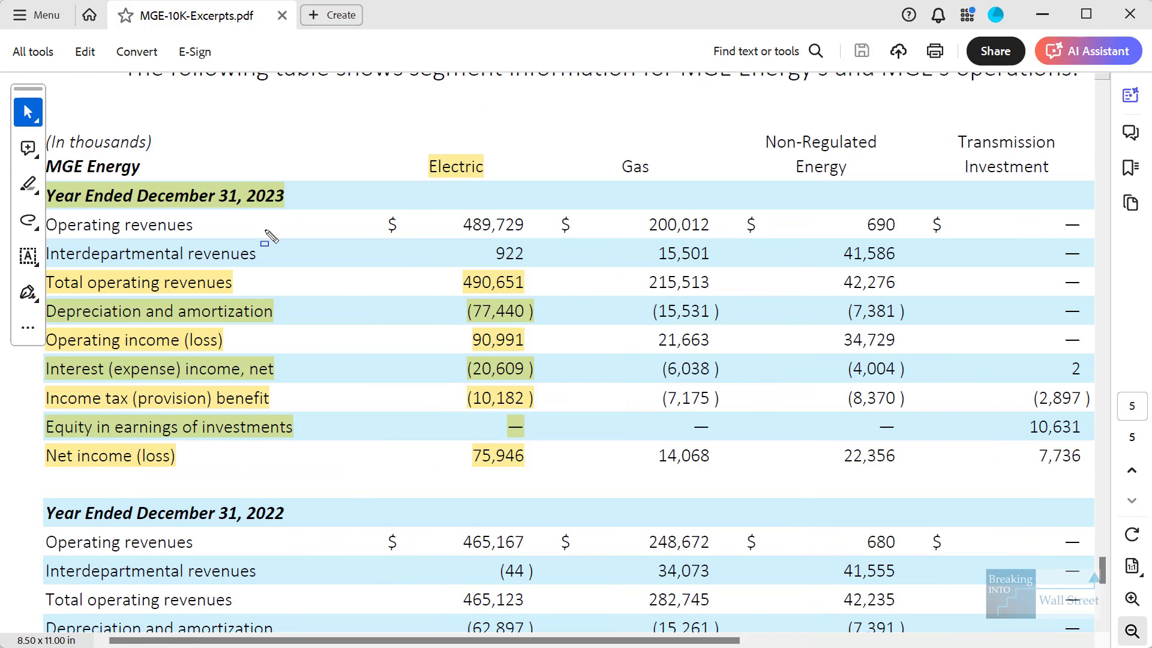
drag(410, 138, 565, 472)
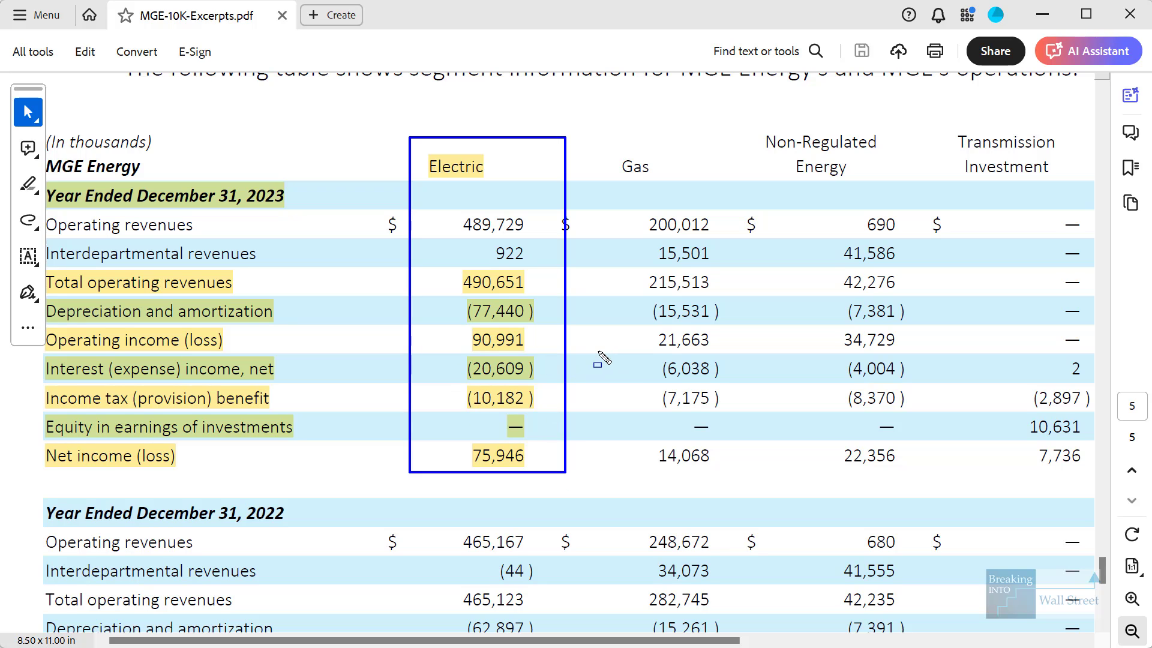
key(Escape)
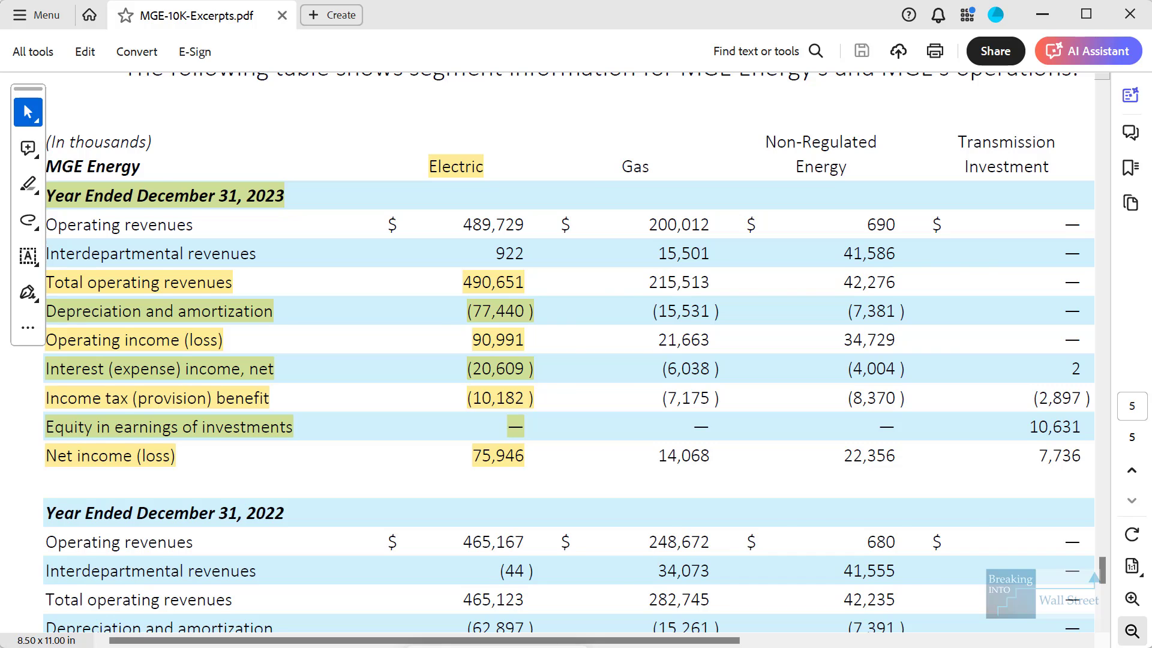
Switch to the Excel workbook and calculate Estimated Pre-Tax Income in E17 by grossing up net income for the Corporate Tax Rate (=E15/(1-E7))
key(alt+Tab)
key(Down)
key(Down)
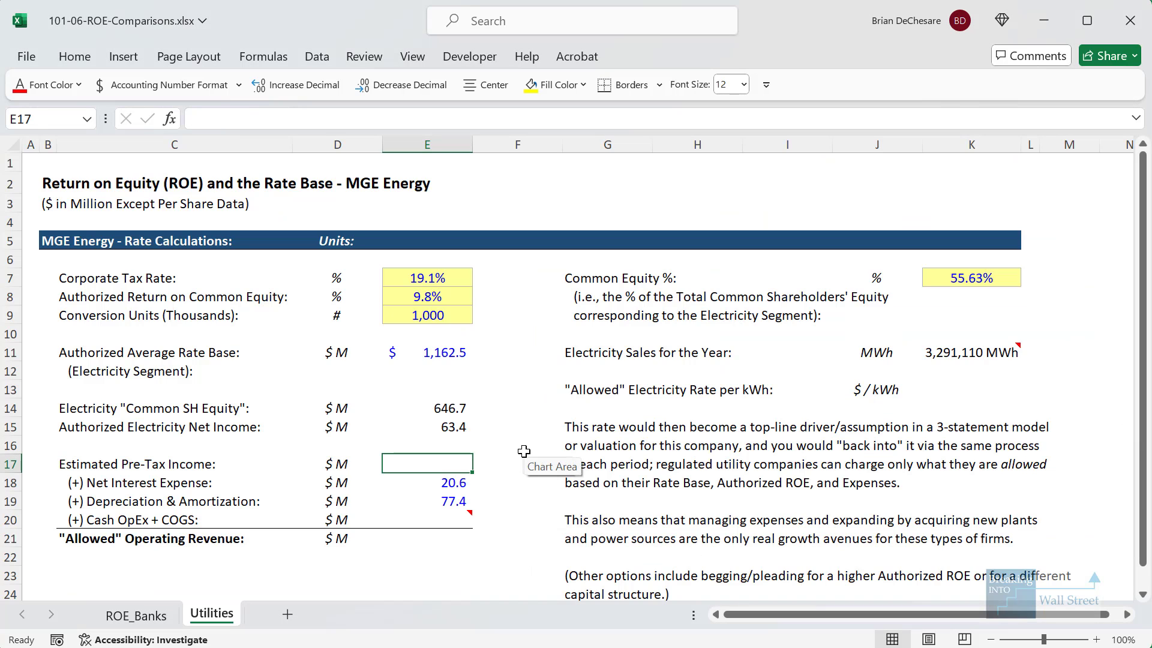
text(=)
key(Up)
key(Up)
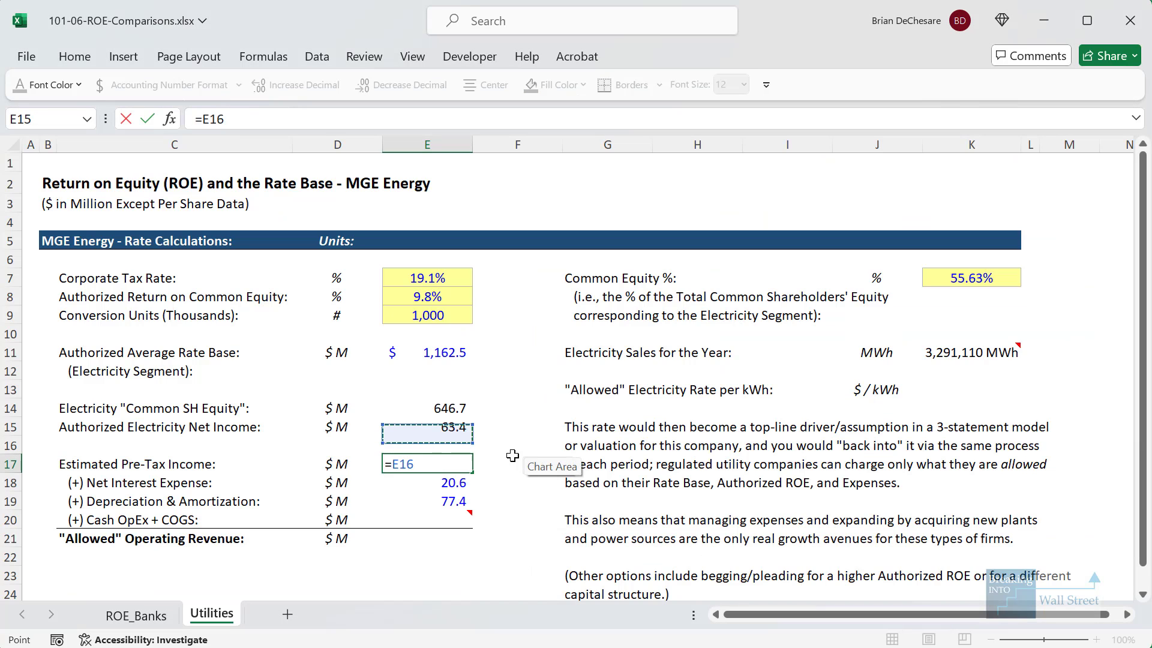
text(/(1-)
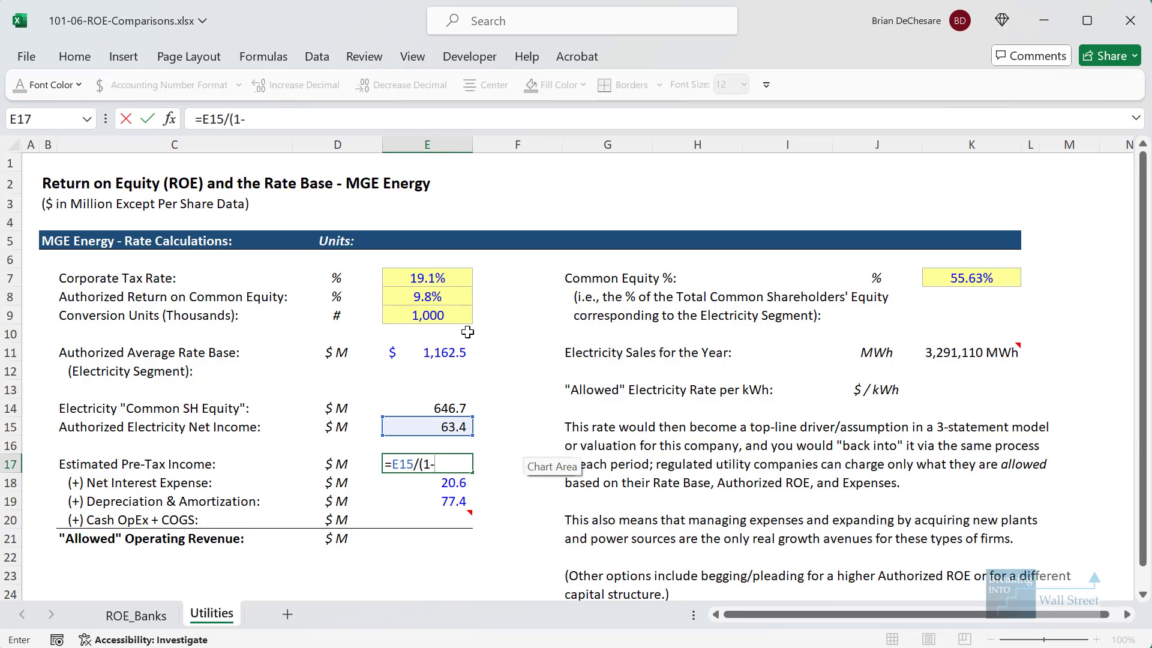
click(460, 281)
text())
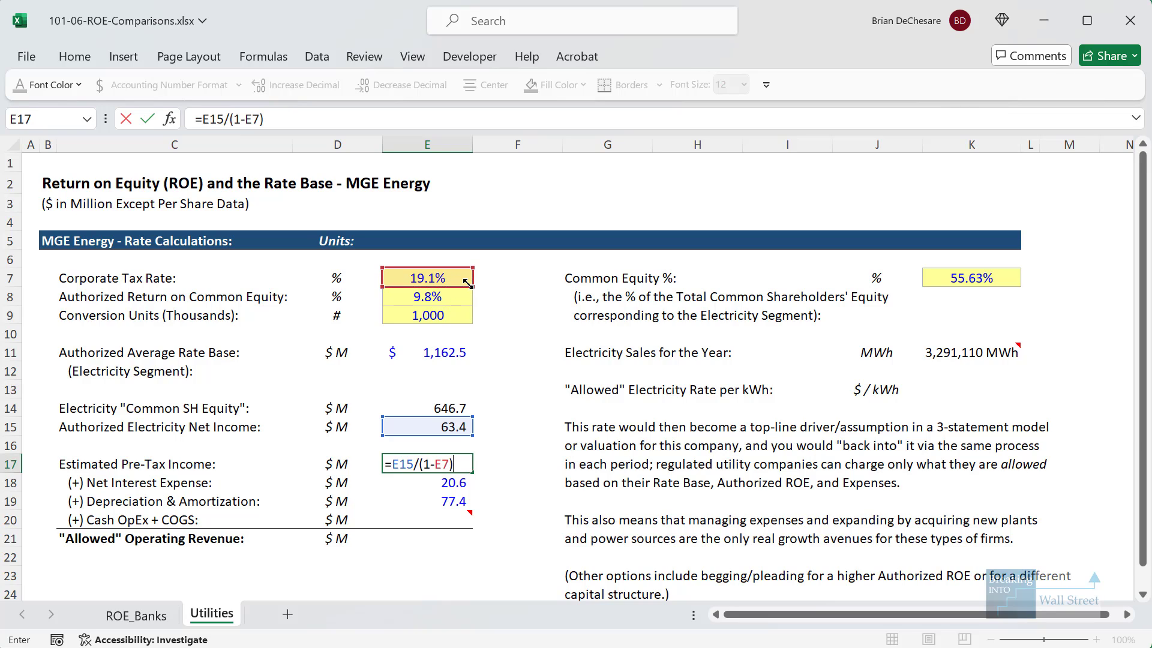
key(ctrl+Return)
Begin the Cash OpEx + COGS formula in E20 and mark the 2023 Electric total operating revenues, operating income and D&A in the 10-K PDF
key(Down)
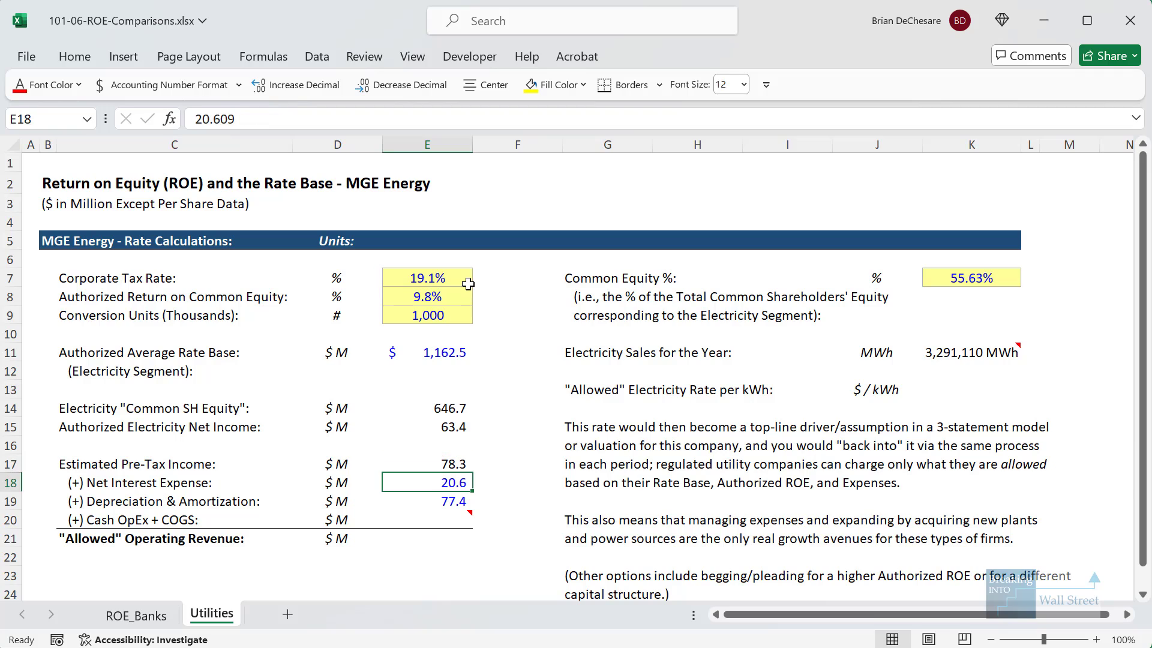
key(shift+space)
key(Down)
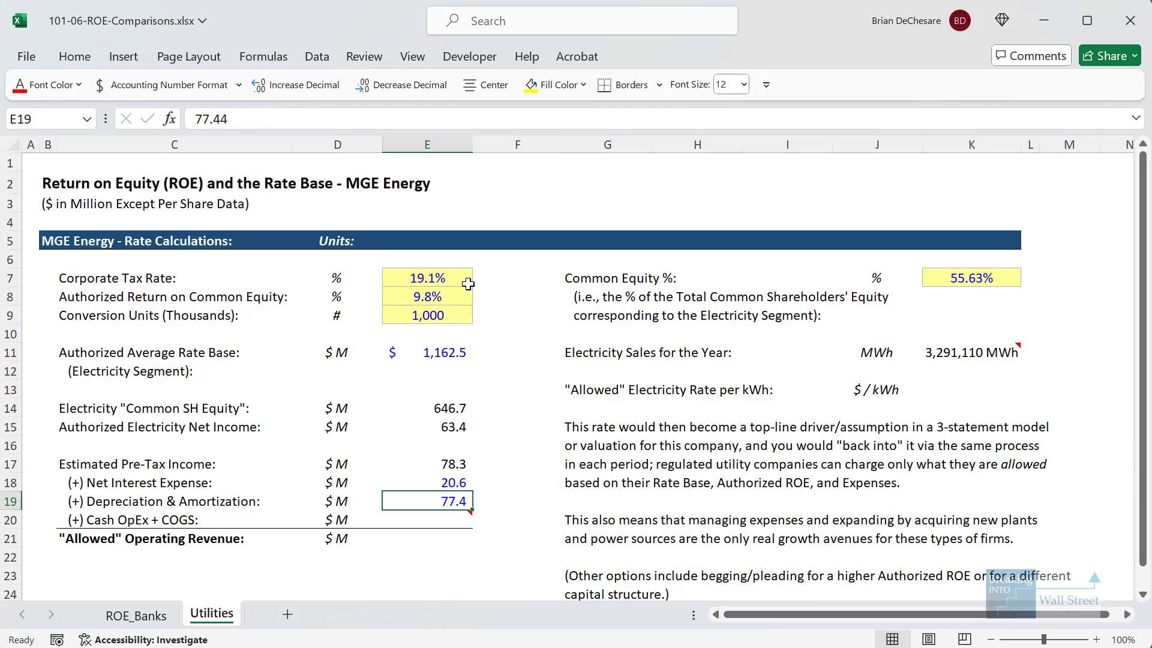
key(Down)
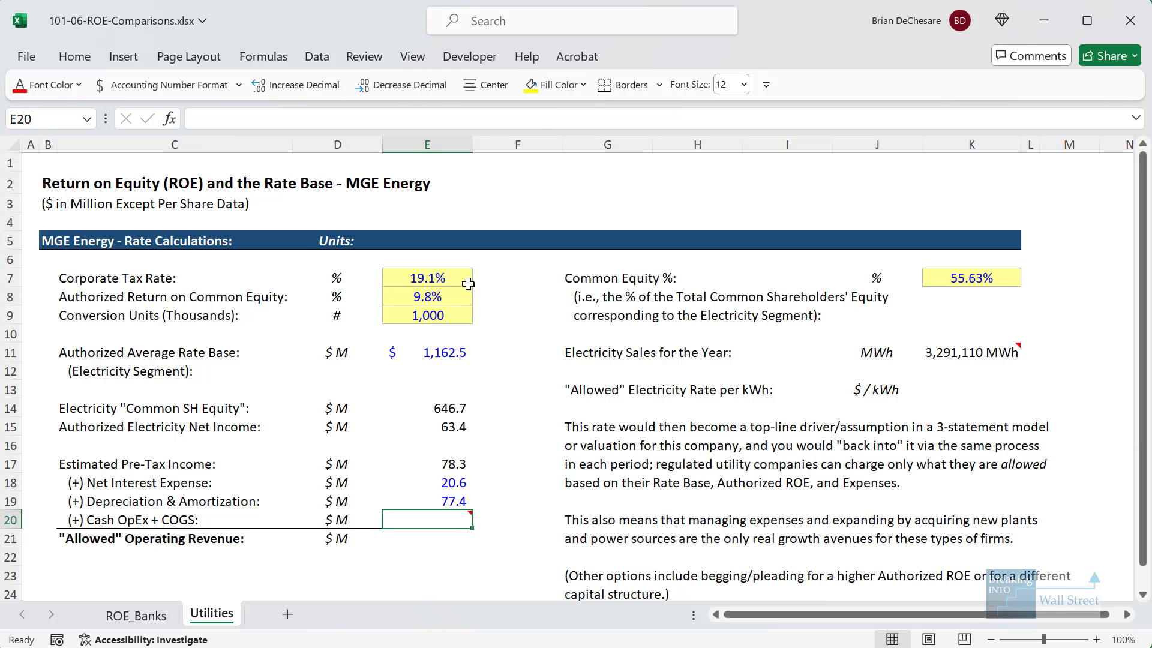
text(=()
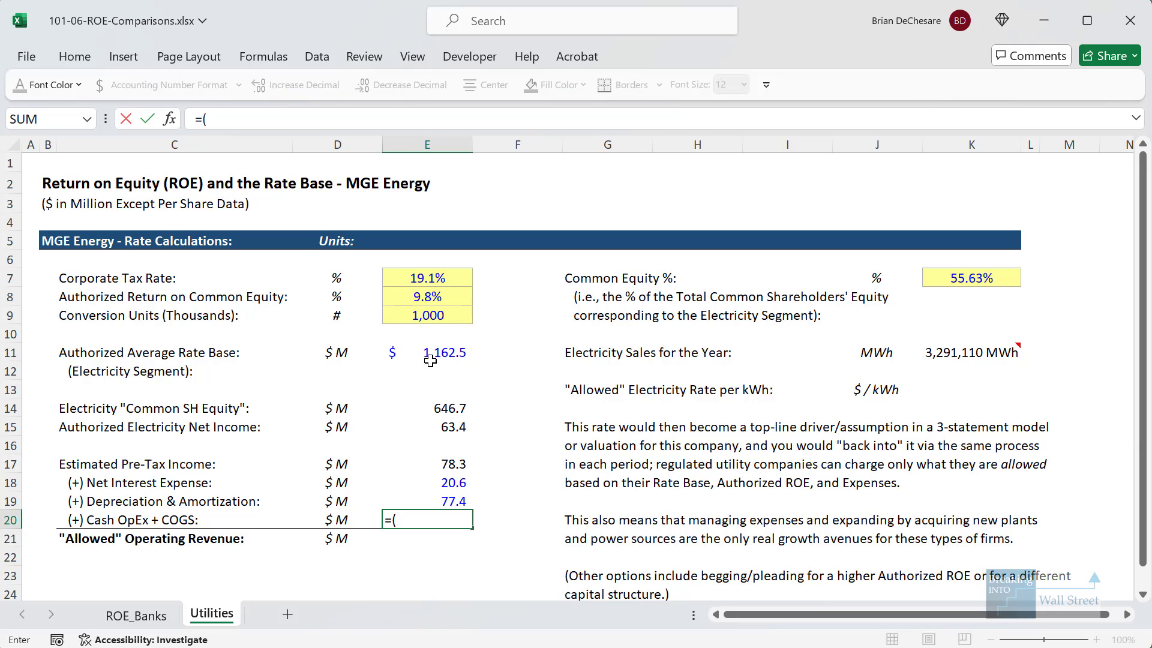
key(alt+Tab)
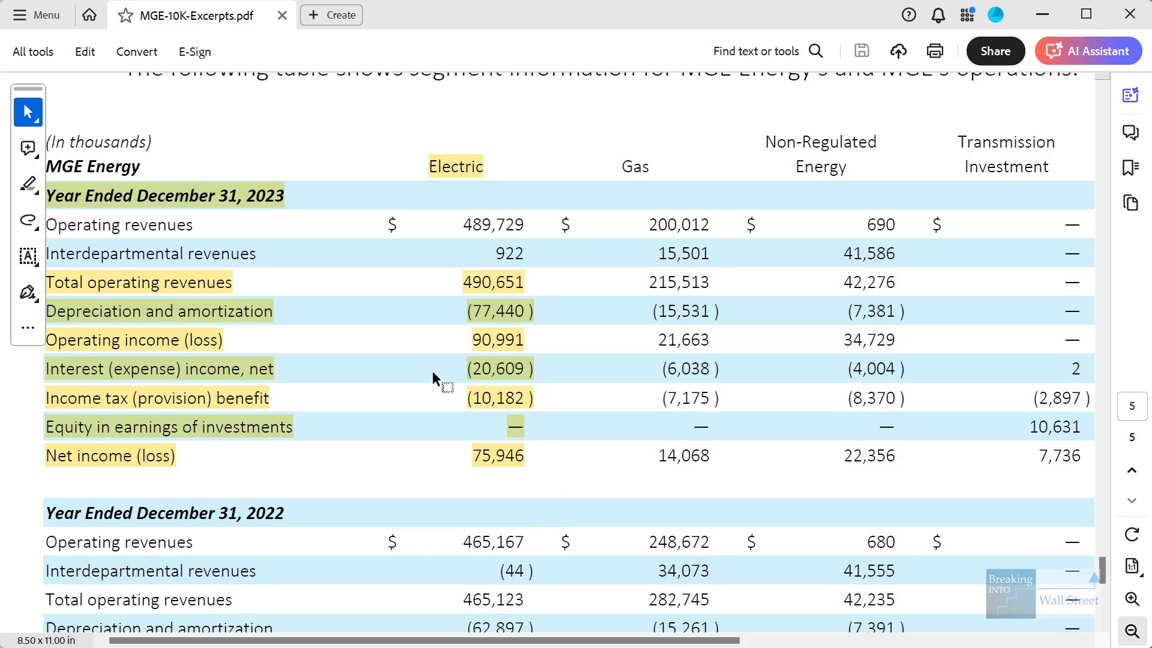
drag(451, 262, 534, 298)
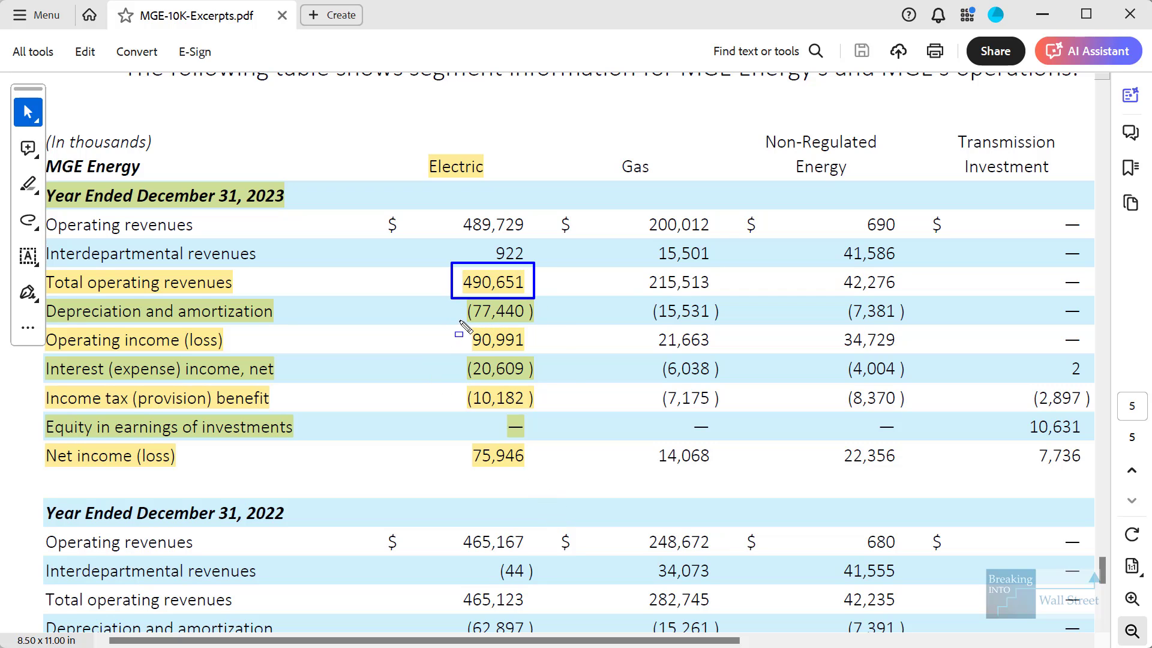
drag(457, 321, 564, 362)
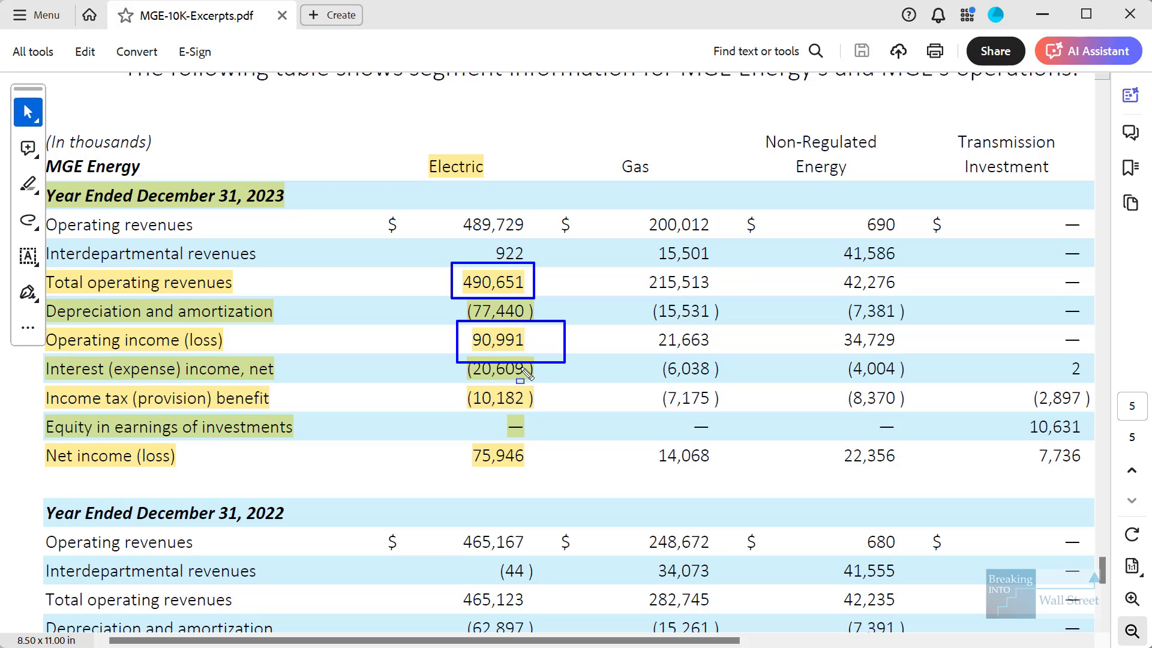
drag(465, 297, 574, 322)
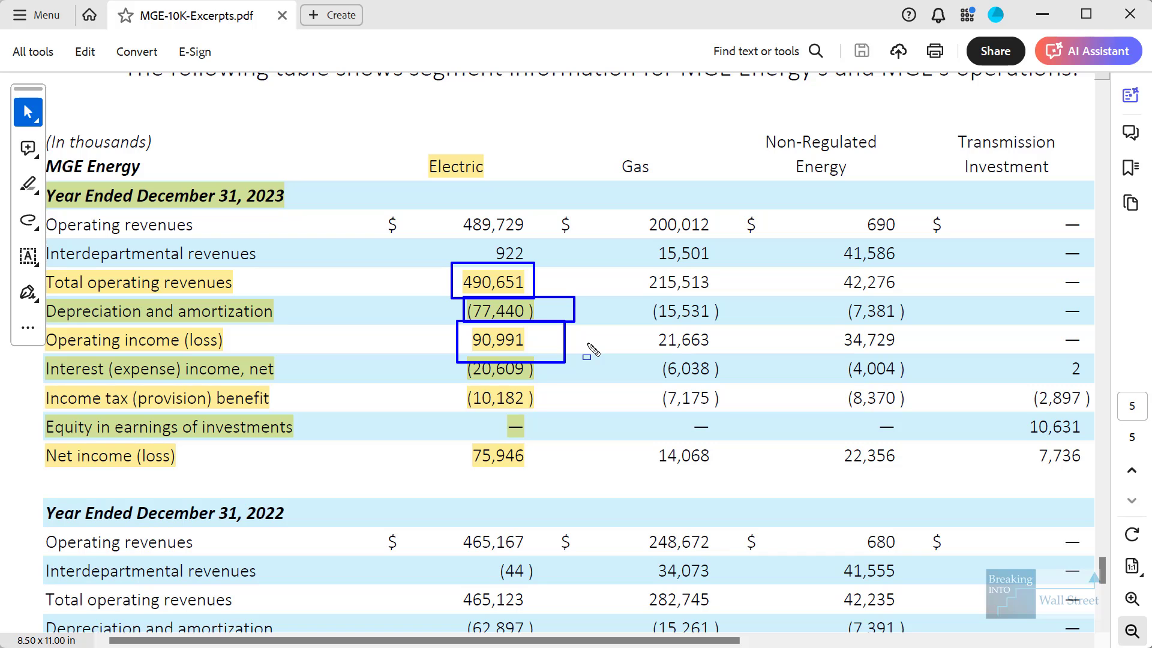
key(Escape)
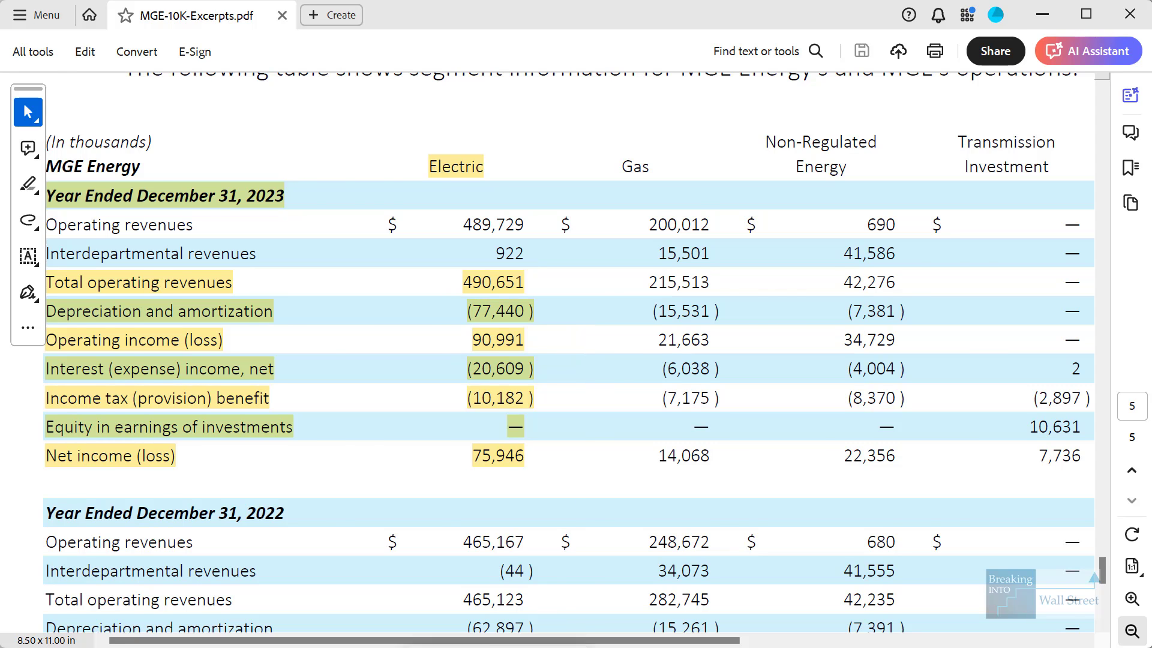
Back in the Excel workbook, complete Cash OpEx + COGS in E20 as revenue less operating income and D&A: =(490.651-90.991-E19)
key(alt+Tab)
text(90)
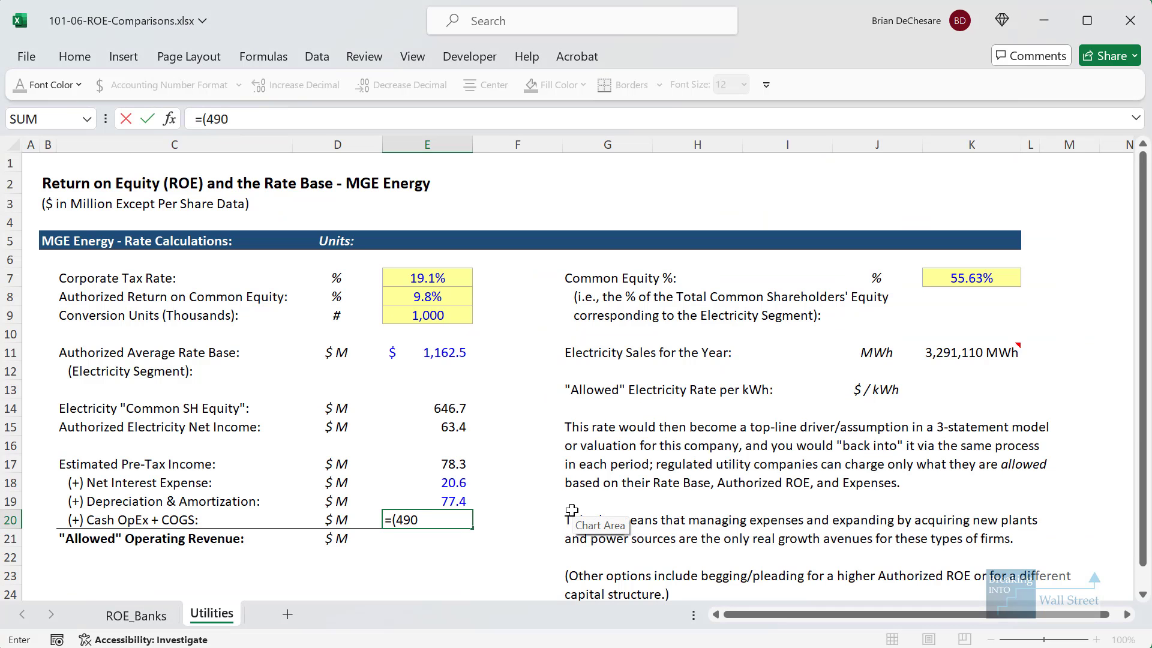
text(.651-90.991)
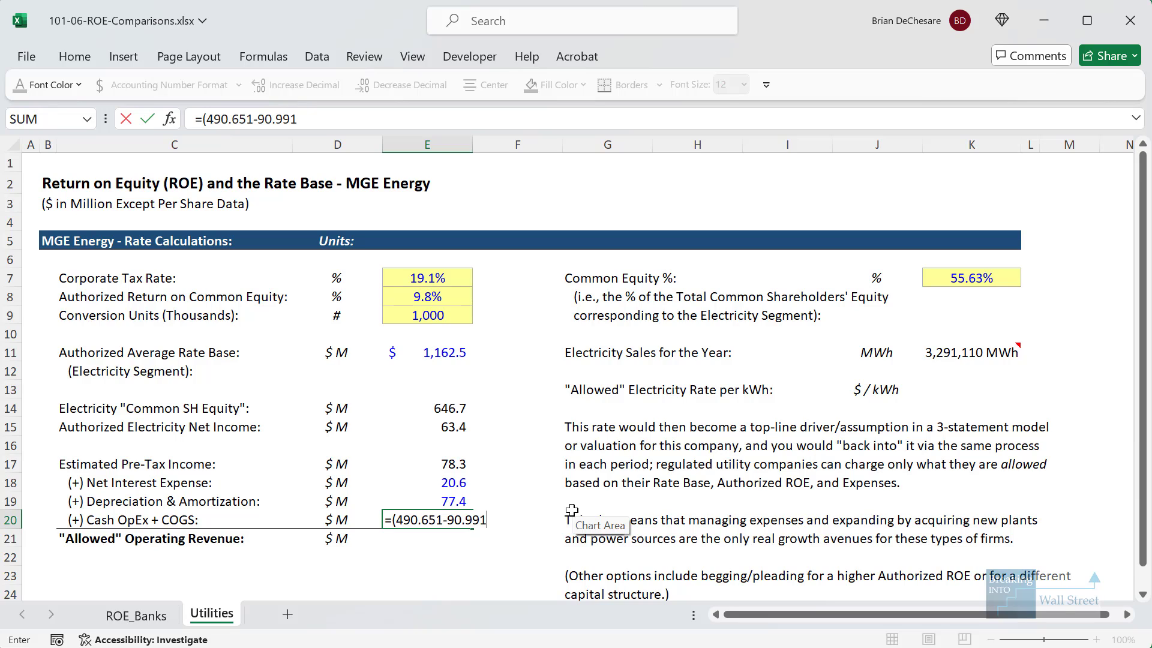
text(-)
key(Up)
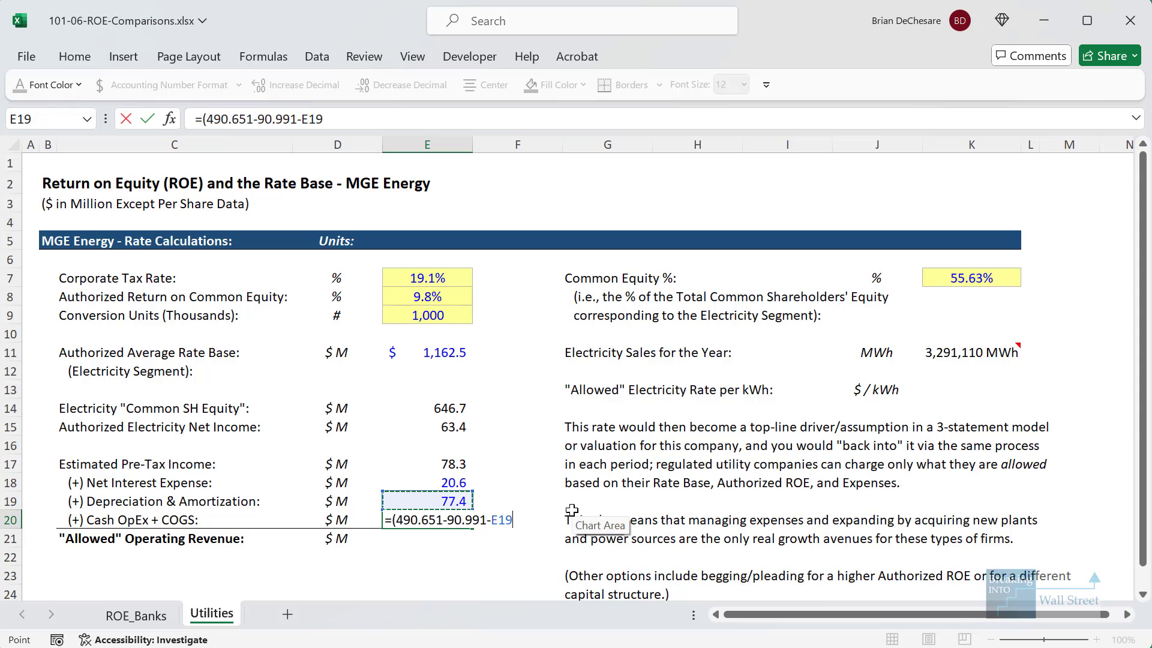
key(Return)
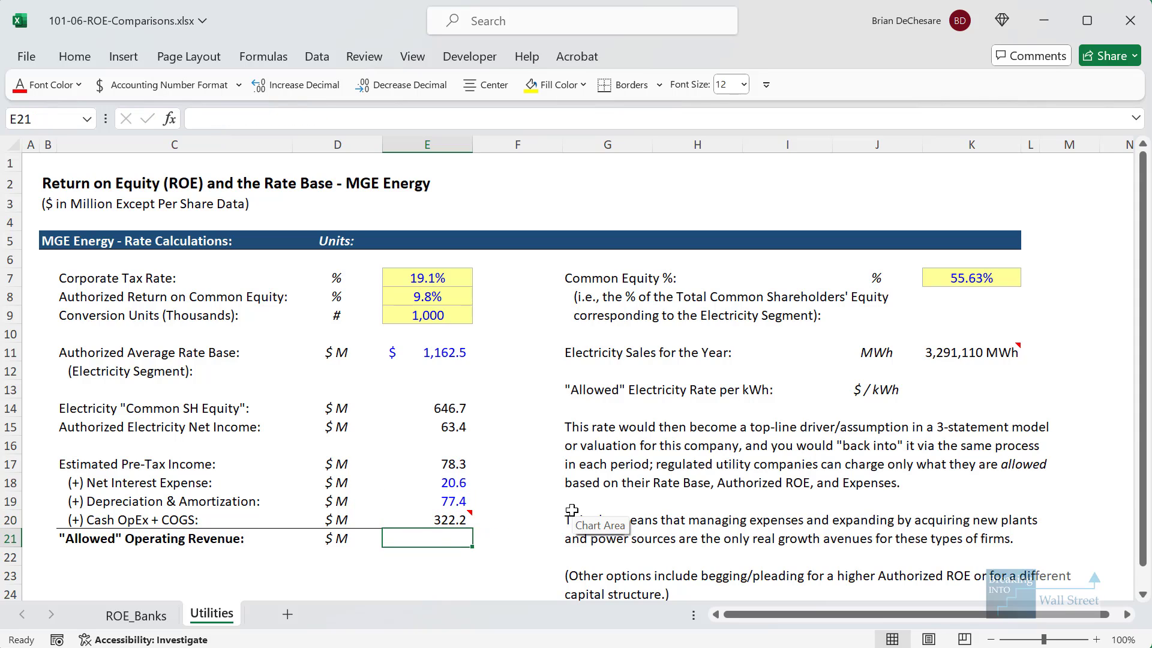
Calculate the "Allowed" Operating Revenue in E21 by summing pre-tax income, interest, D&A and cash costs with =SUM(E17:E20)
key(alt+equal)
key(ctrl+Return)
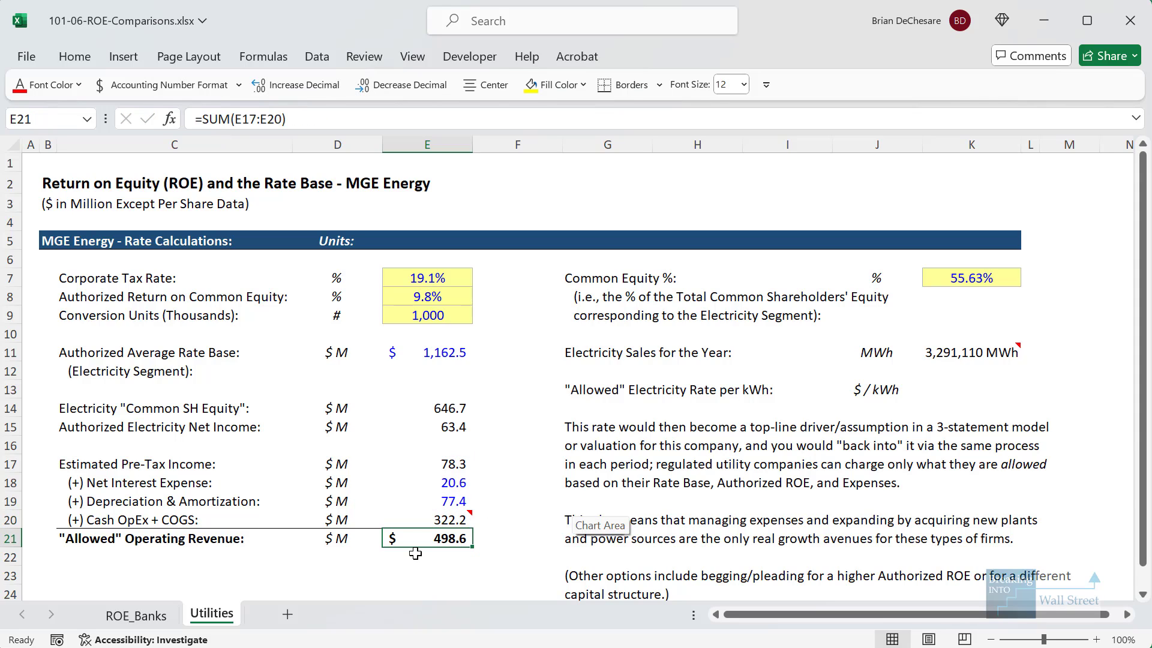
scroll(415, 553, down, 1)
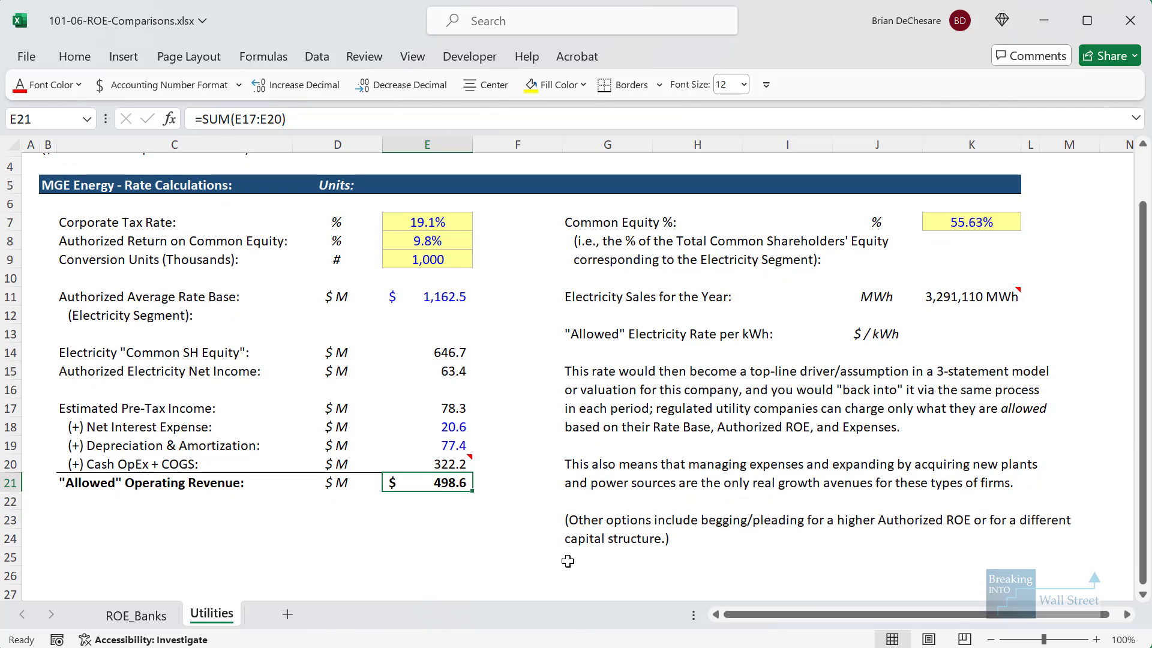
Mark the Electric segment's 2023 total operating revenues in the 10-K PDF for comparison, and return to the Excel workbook
key(alt+Tab)
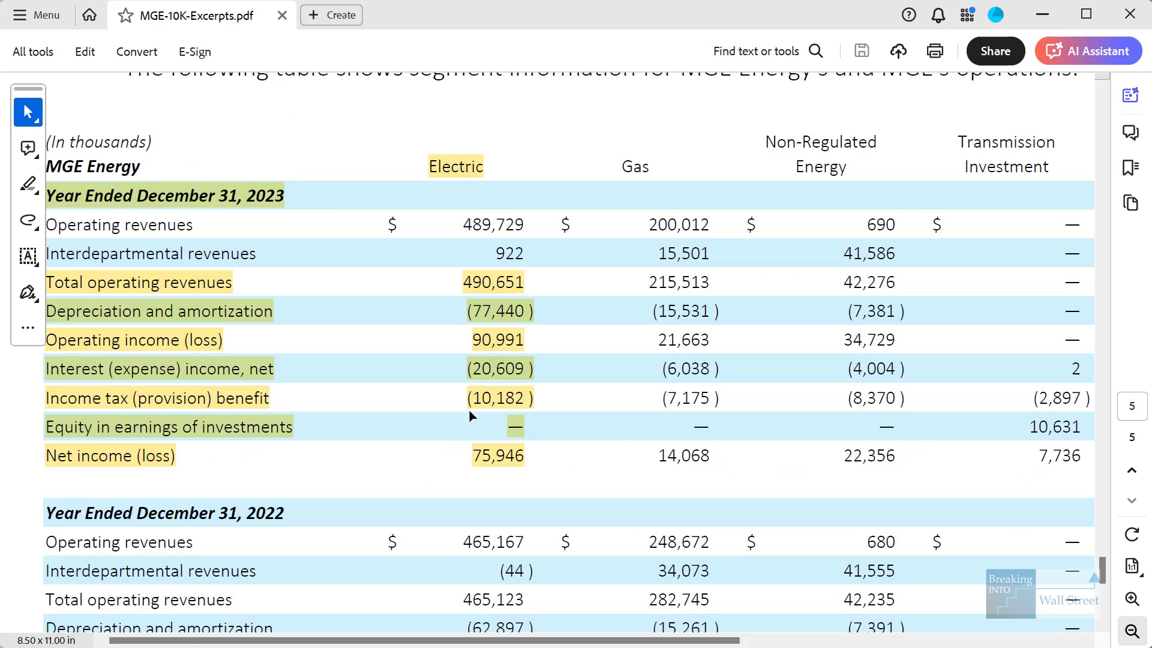
drag(376, 264, 568, 296)
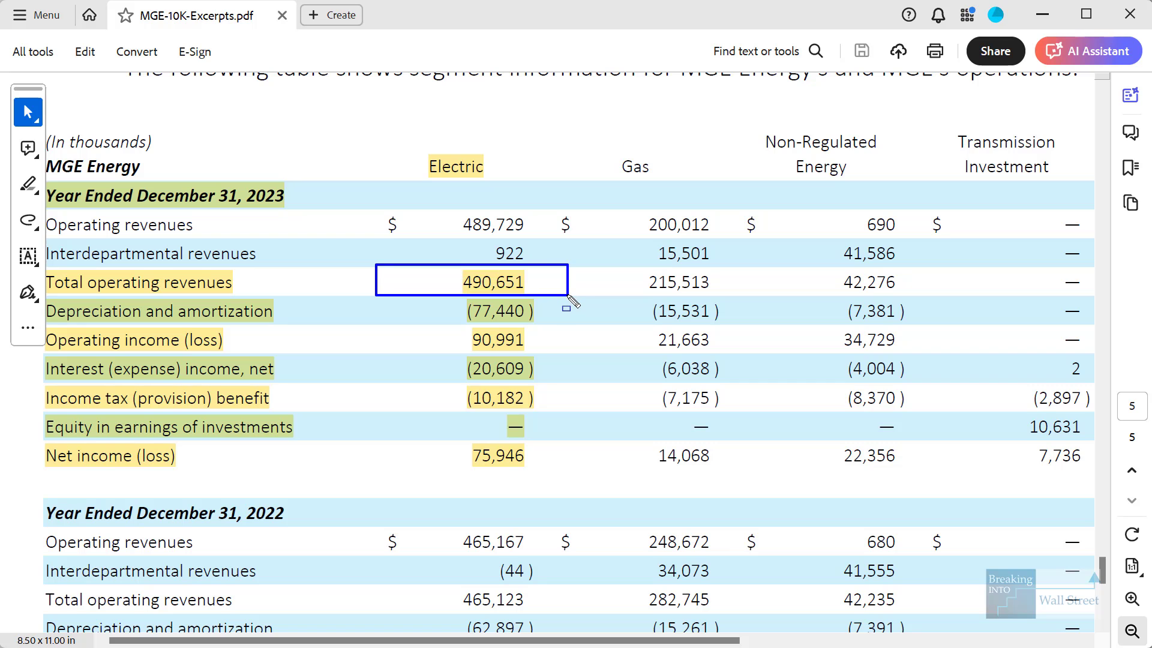
key(alt+Tab)
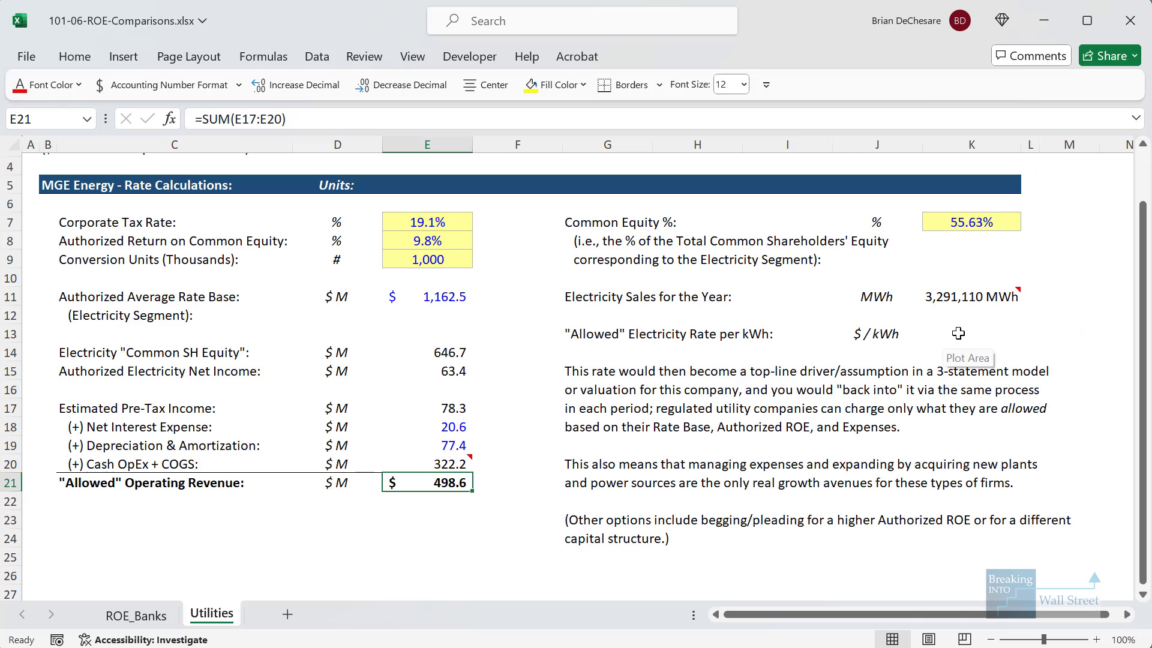
Switch to the MGE 10-K excerpts PDF and examine the fuel supply and generation section for the electricity volumes in MWh
click(939, 335)
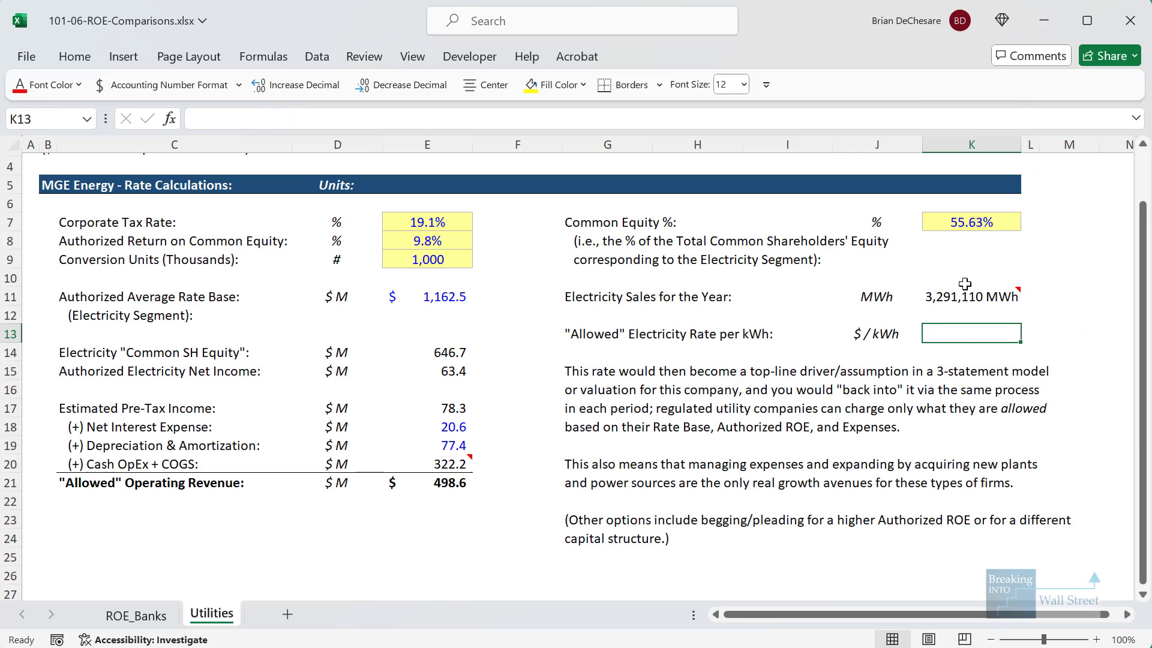
key(alt+Tab)
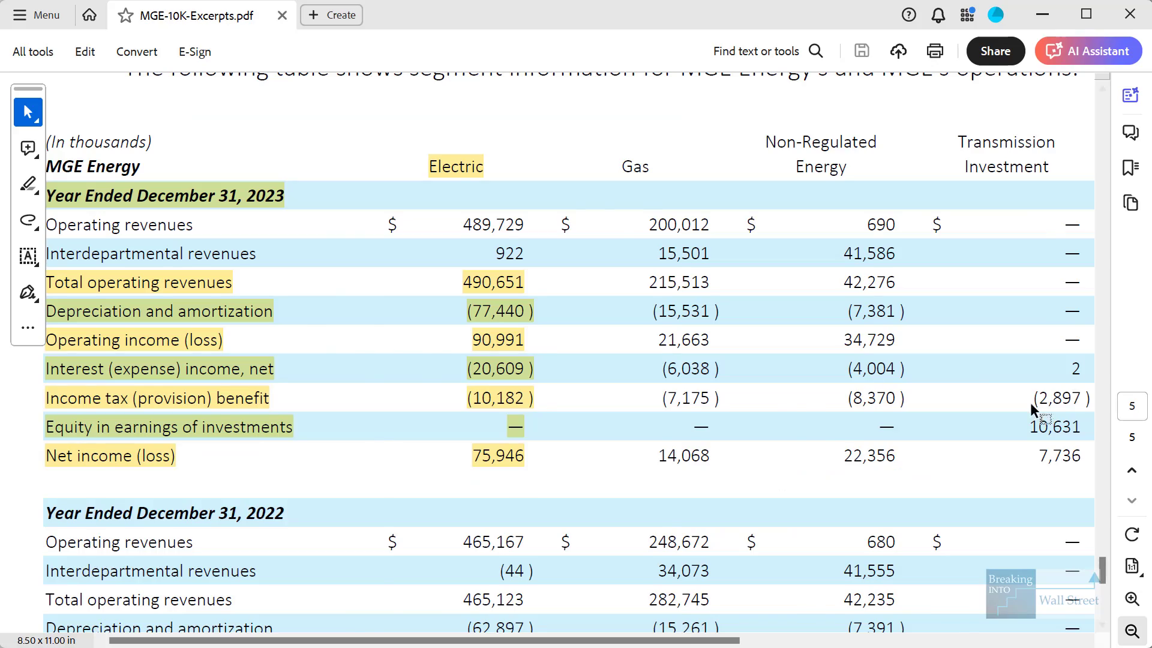
drag(1080, 570, 1079, 532)
scroll(1101, 358, up, 20)
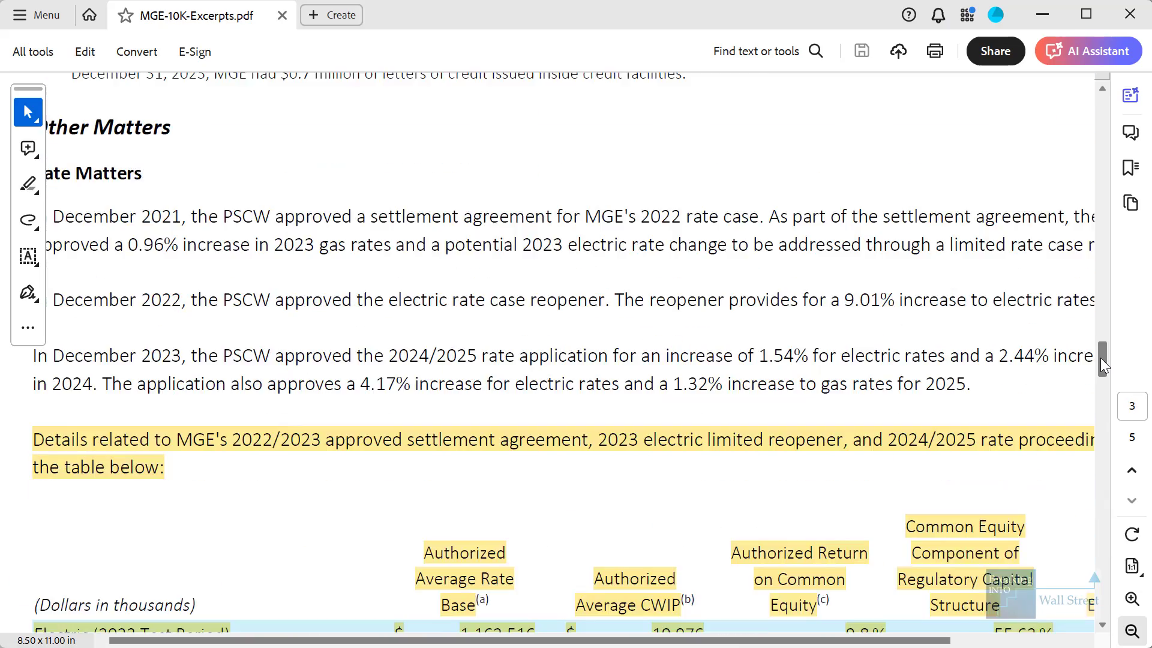
scroll(1105, 122, up, 3)
key(ctrl+minus)
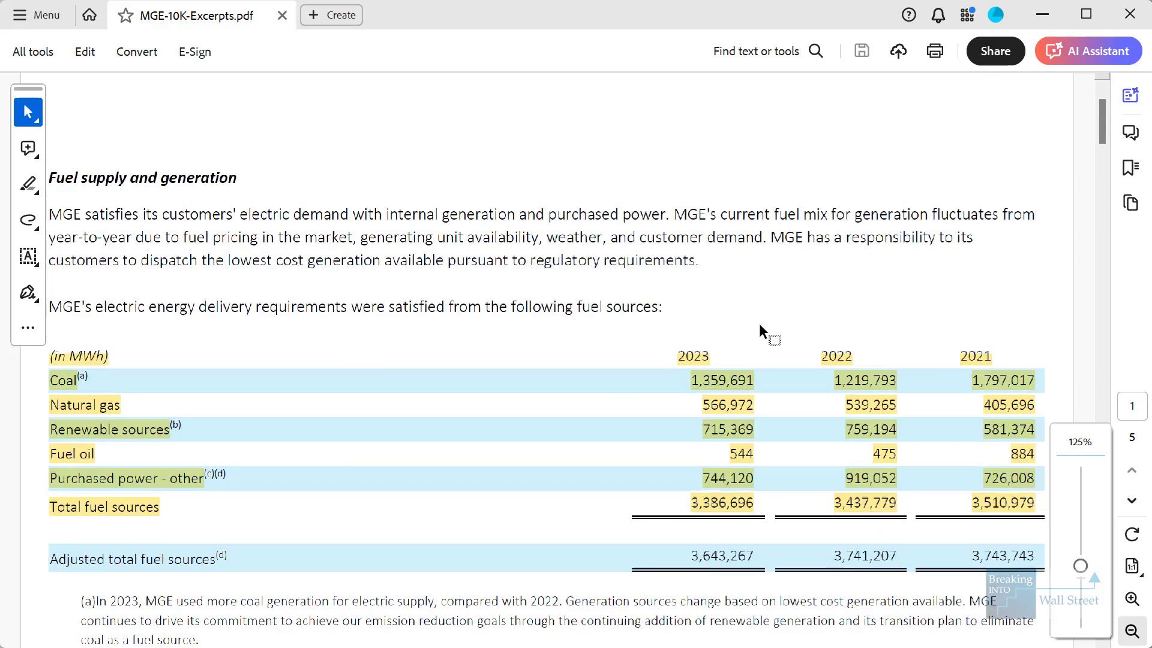
scroll(545, 449, down, 20)
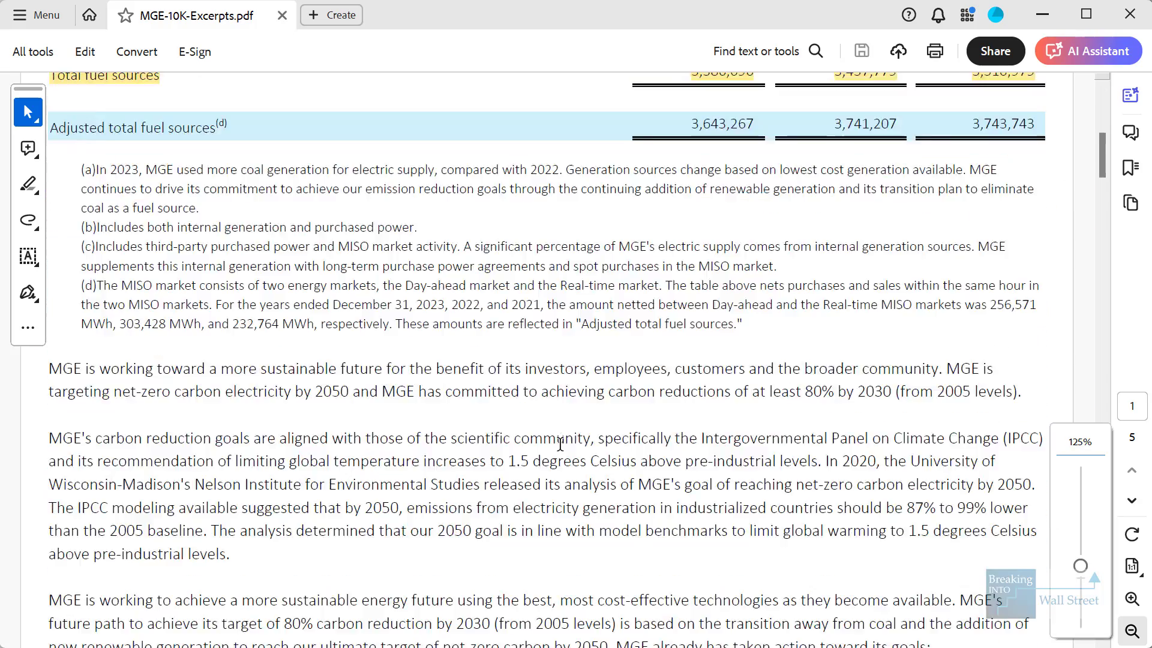
scroll(563, 438, down, 15)
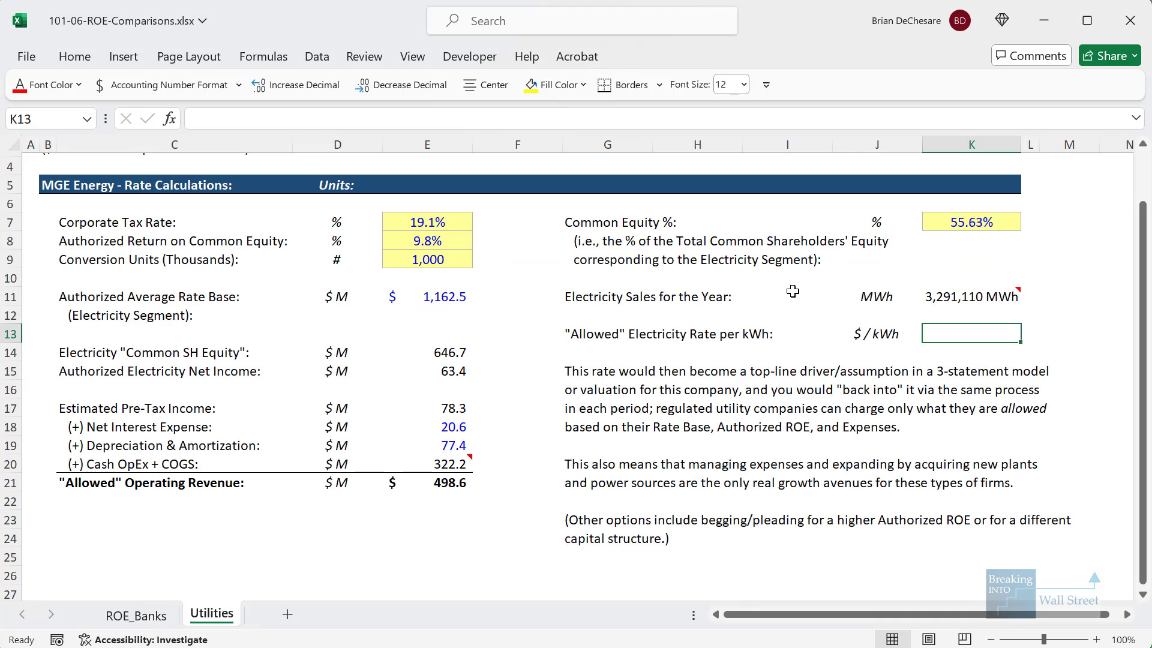
Back in the Excel workbook, calculate the "Allowed" Electricity Rate per kWh in K13 as allowed operating revenue divided by electricity sales: =E21/K11
text(=)
key(Left)
key(Left)
key(Left)
key(Left)
key(Left)
key(Down)
key(Down)
key(Down)
key(Down)
key(Down)
key(Down)
key(Down)
key(Down)
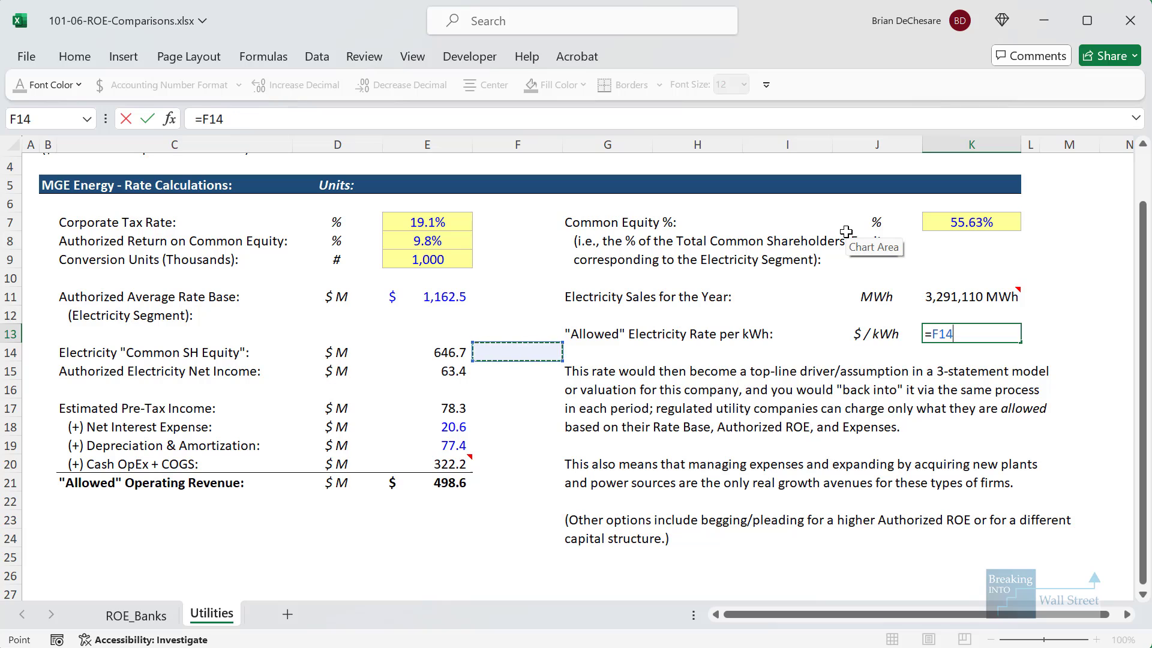
key(Left)
text(/)
click(955, 296)
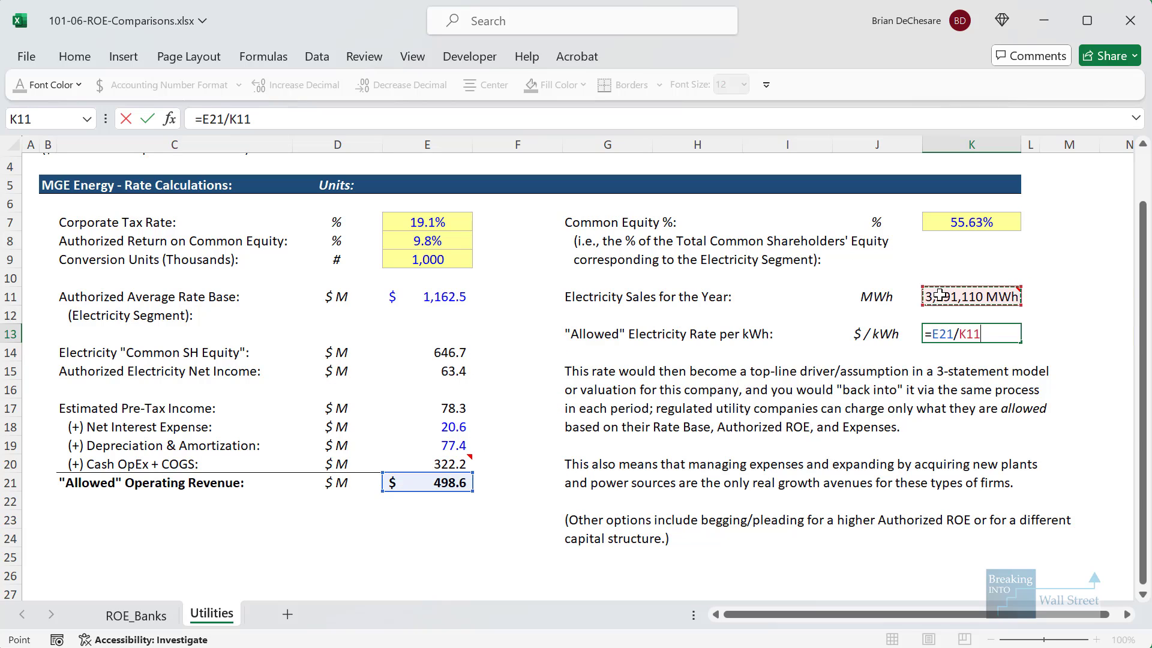
key(Return)
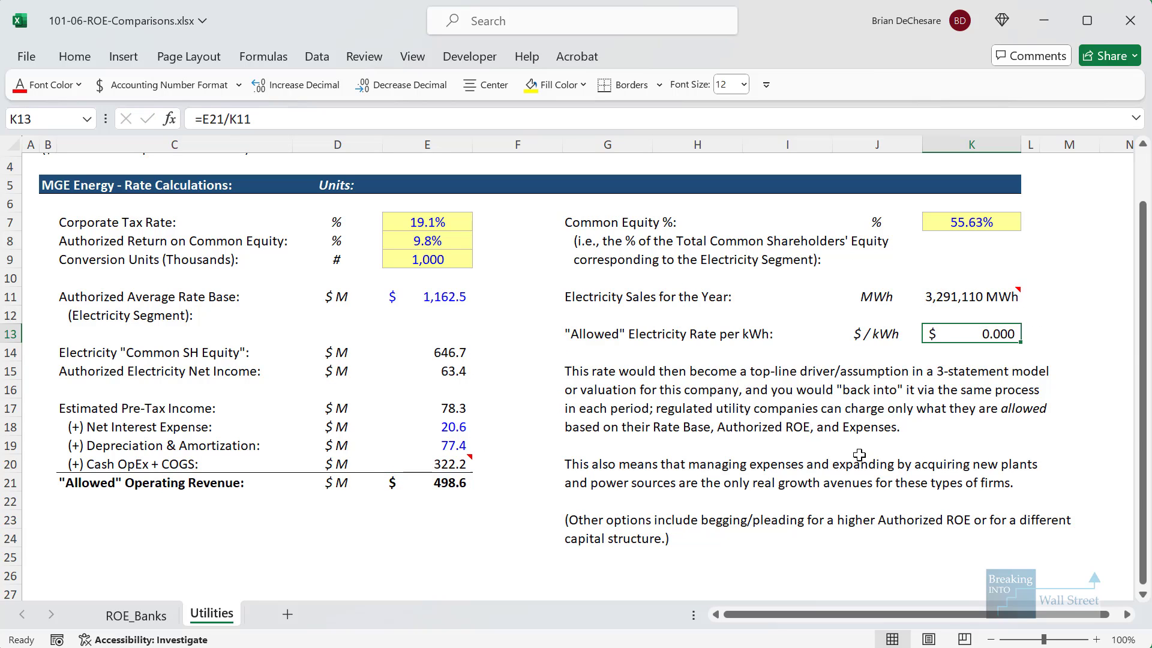
Multiply the K13 rate formula by the conversion units in E9, giving =E21/K11*Units, and mark the "Allowed" Electricity Rate row
key(F2)
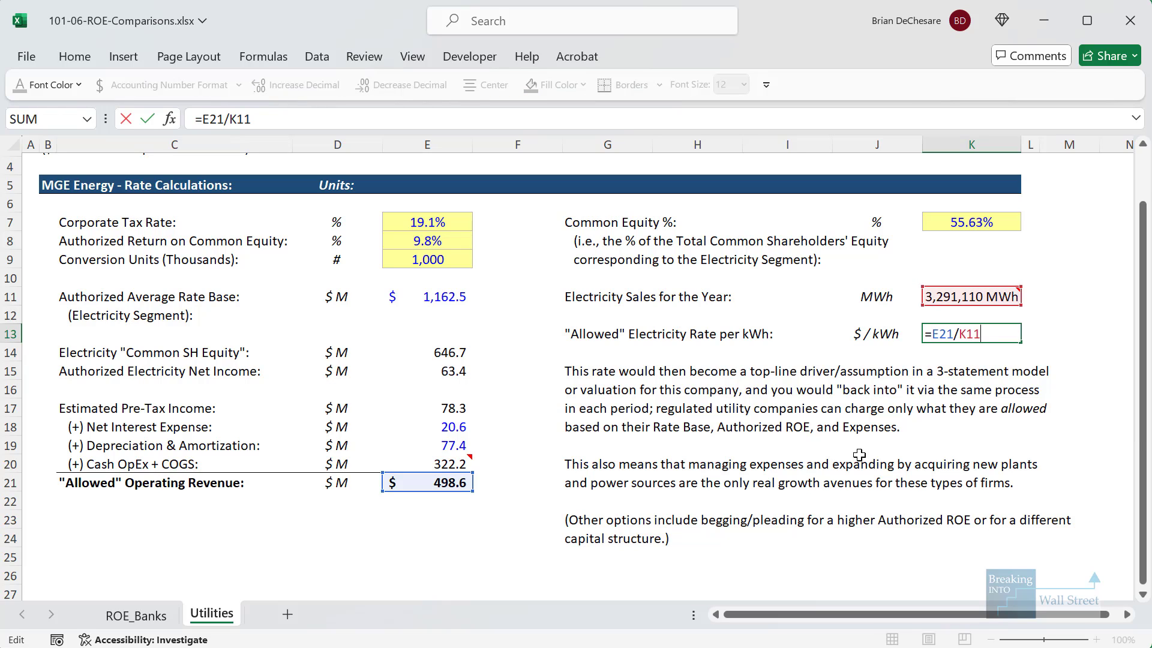
text(*)
click(455, 261)
key(ctrl+Return)
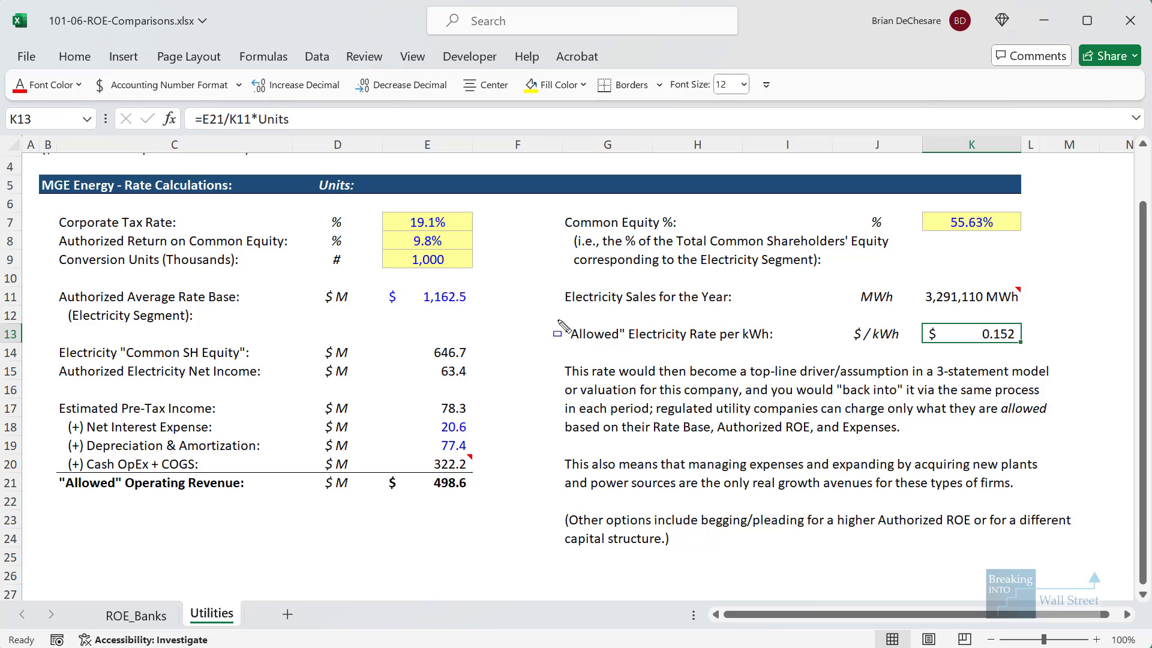
mouse_move(558, 320)
mouse_down()
mouse_move(1137, 373)
mouse_move(1075, 353)
mouse_up()
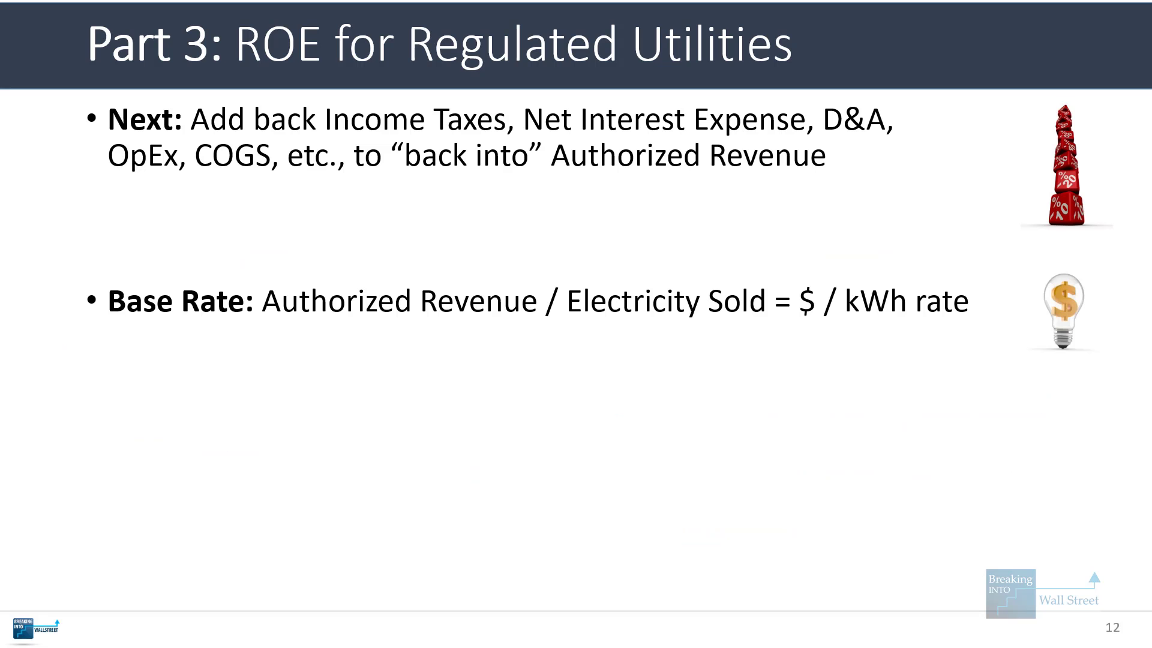
key(Right)
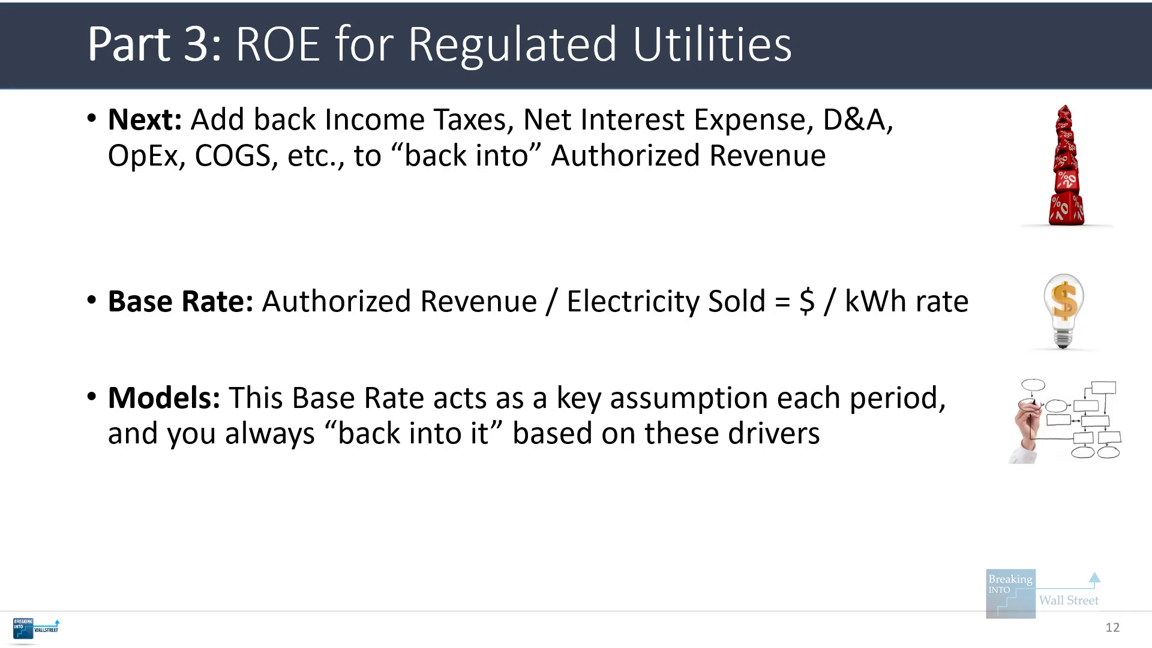
key(Right)
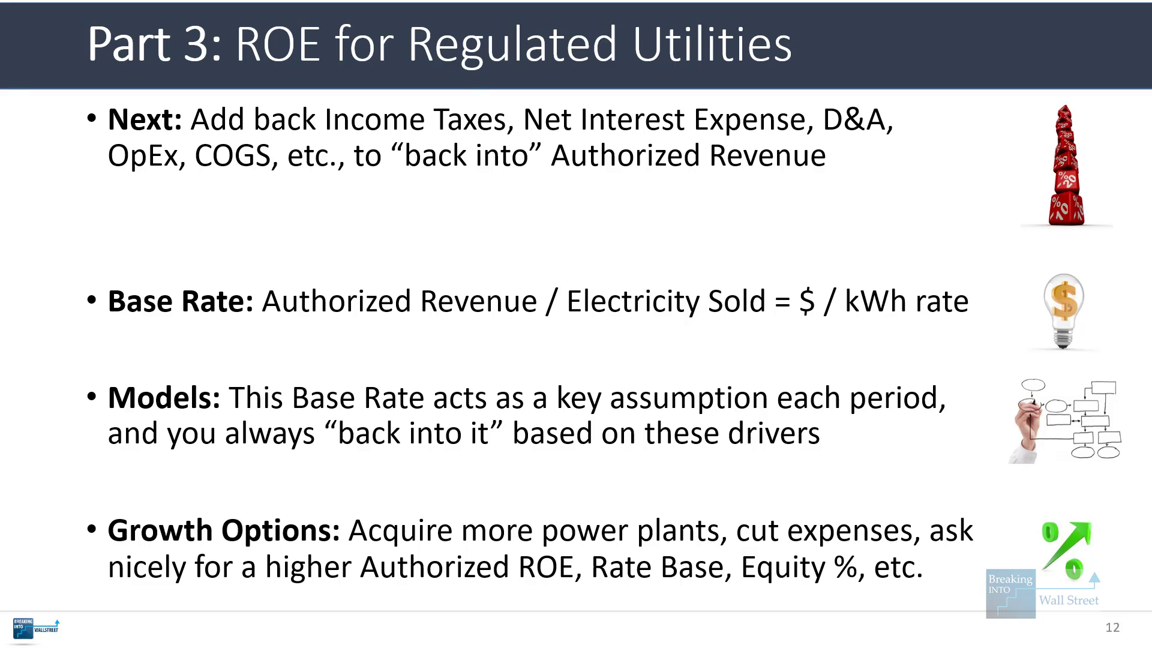